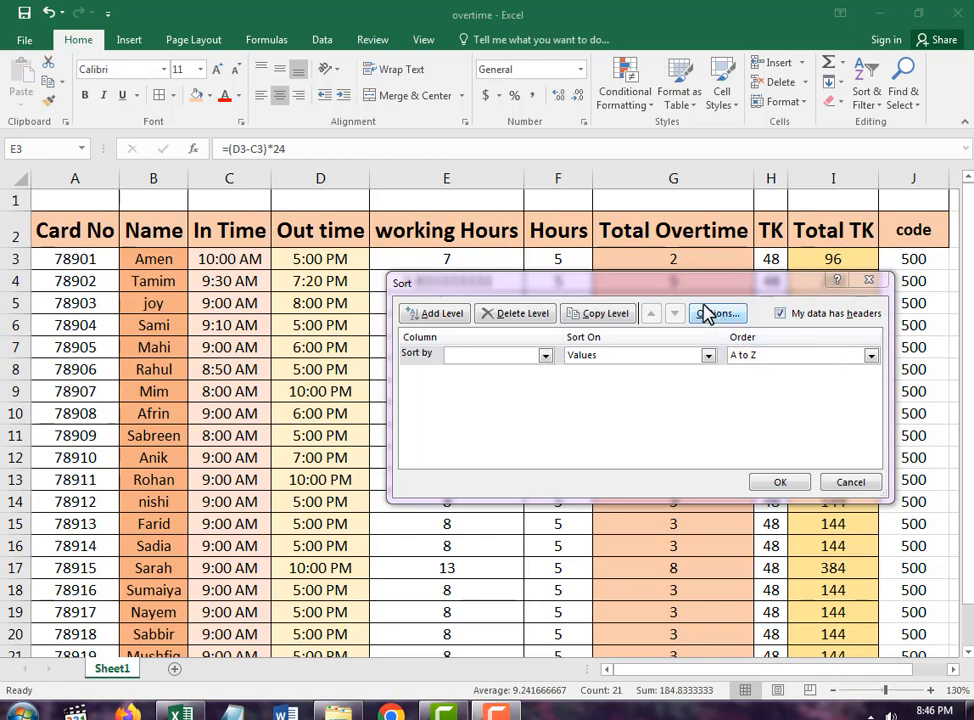
{"action": "left_click_drag", "start_coordinate": [694, 287], "coordinate": [413, 305]}
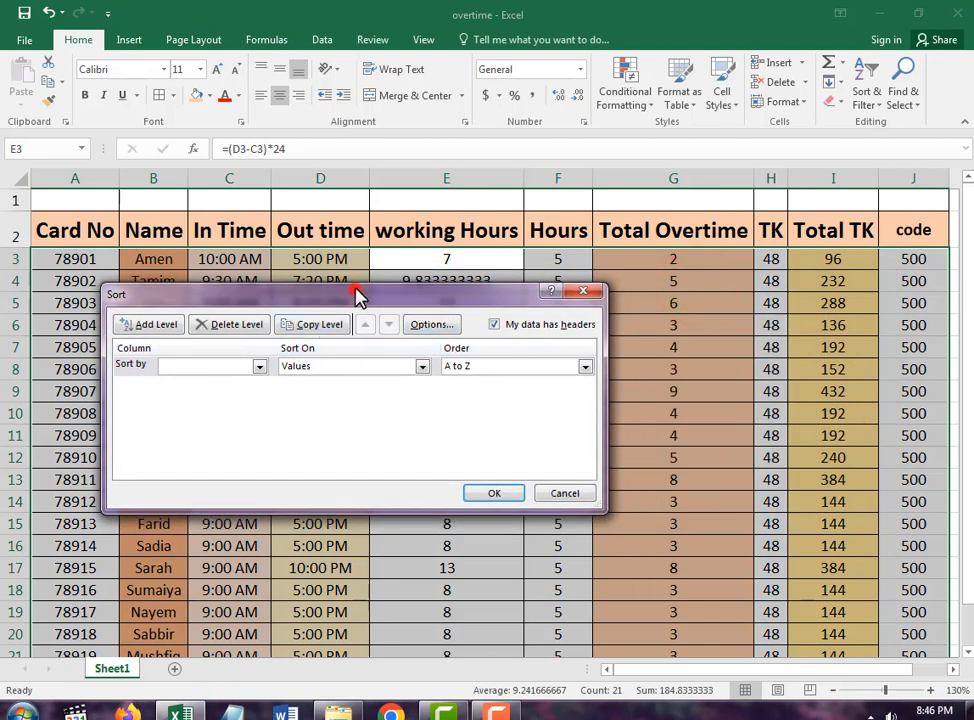
{"action": "left_click_drag", "start_coordinate": [358, 296], "coordinate": [364, 286]}
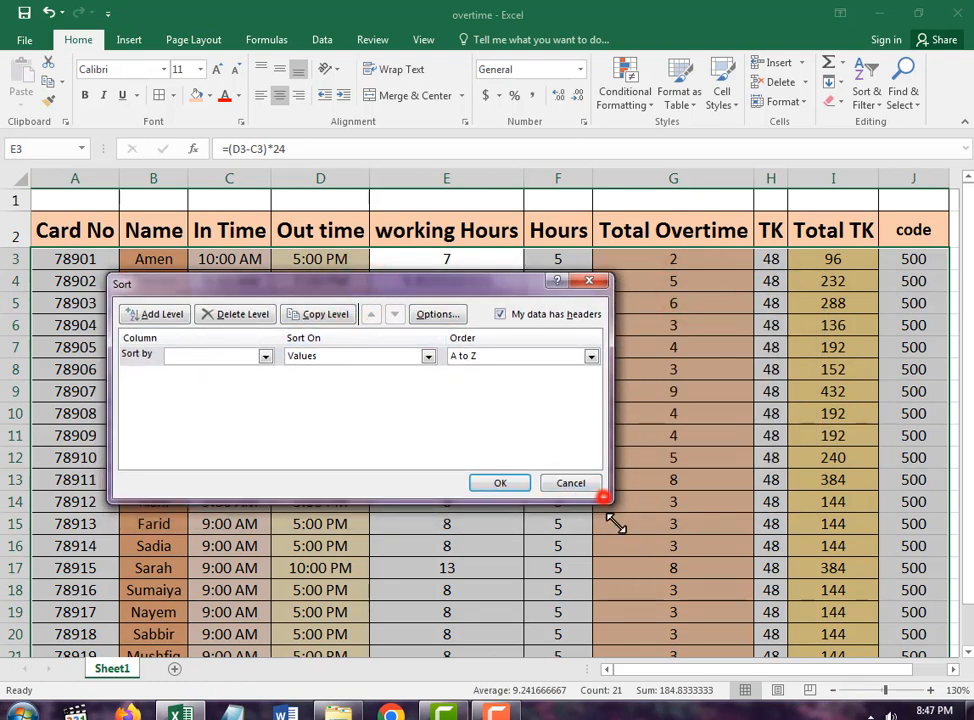
{"action": "left_click_drag", "start_coordinate": [604, 497], "coordinate": [708, 610]}
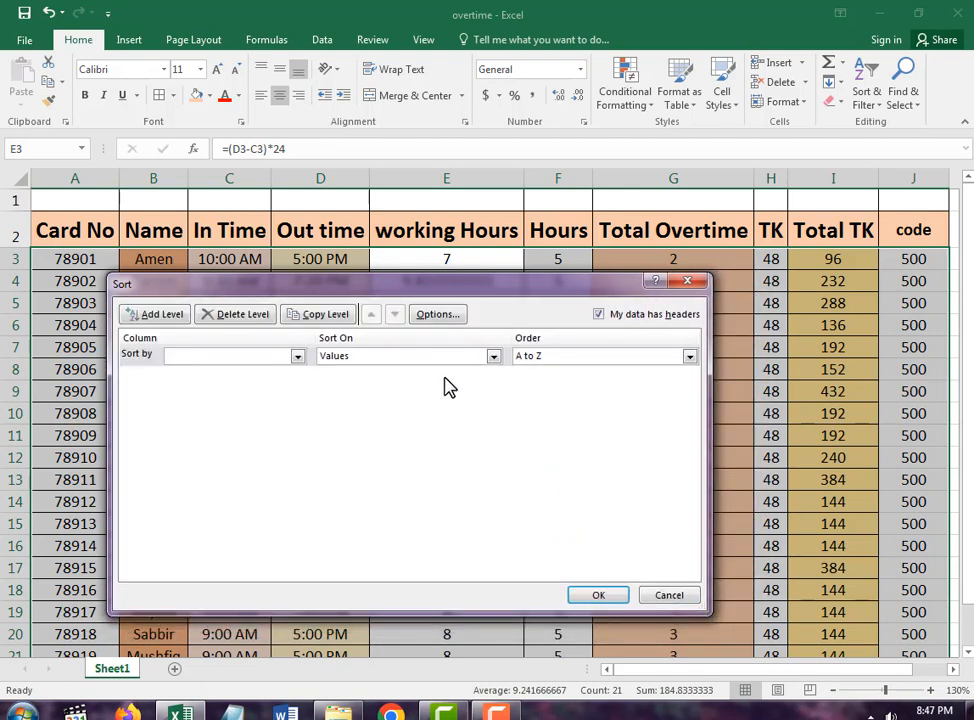
{"action": "left_click_drag", "start_coordinate": [561, 290], "coordinate": [597, 285]}
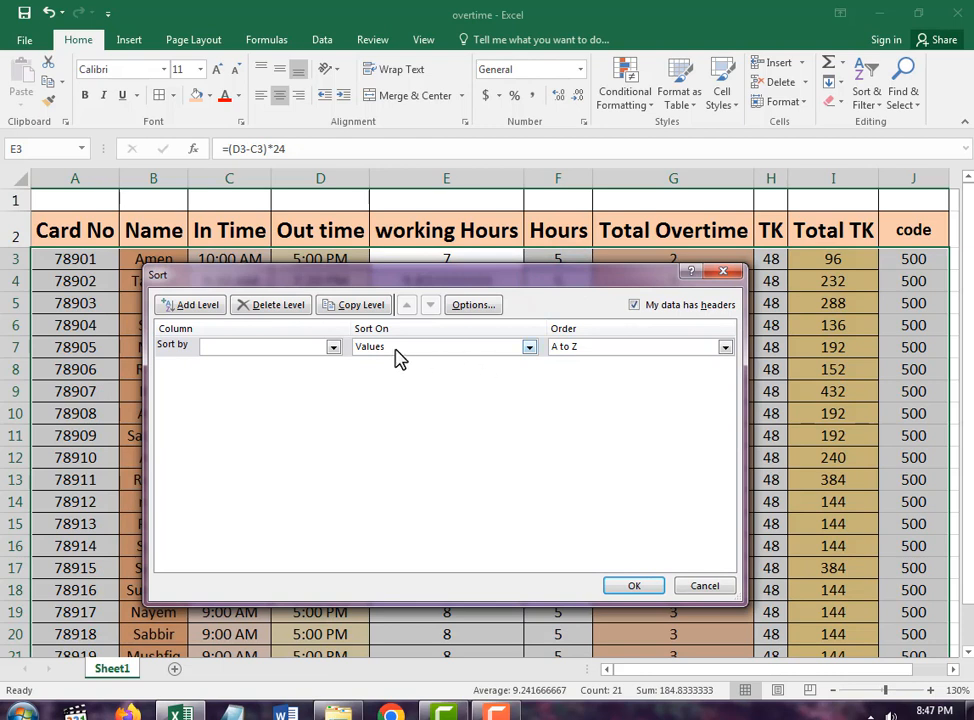
{"action": "left_click", "coordinate": [332, 347]}
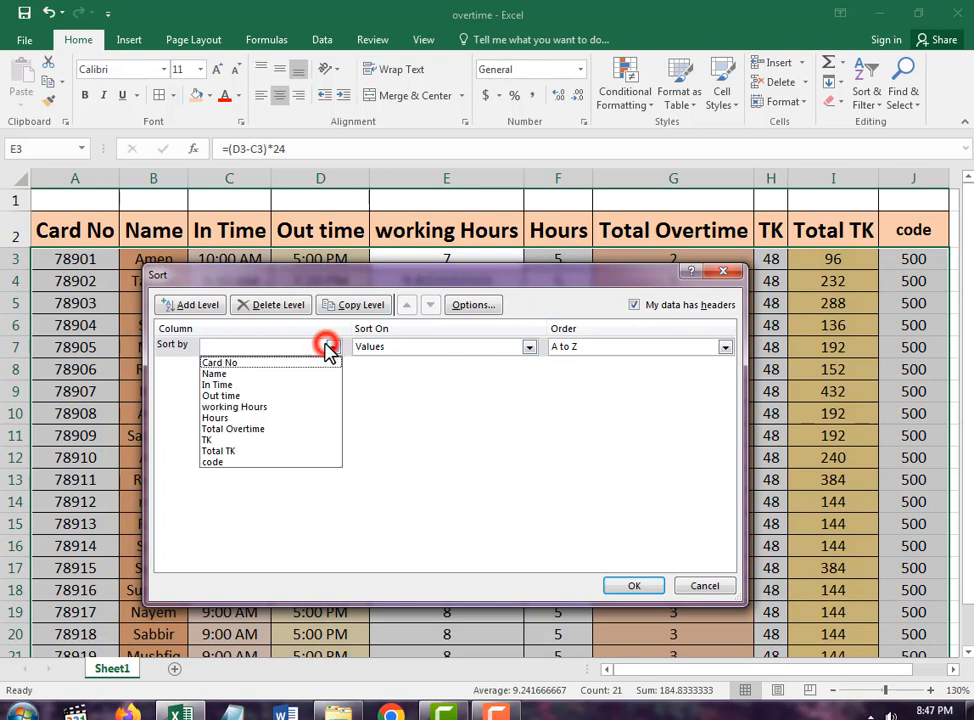
{"action": "left_click", "coordinate": [460, 410]}
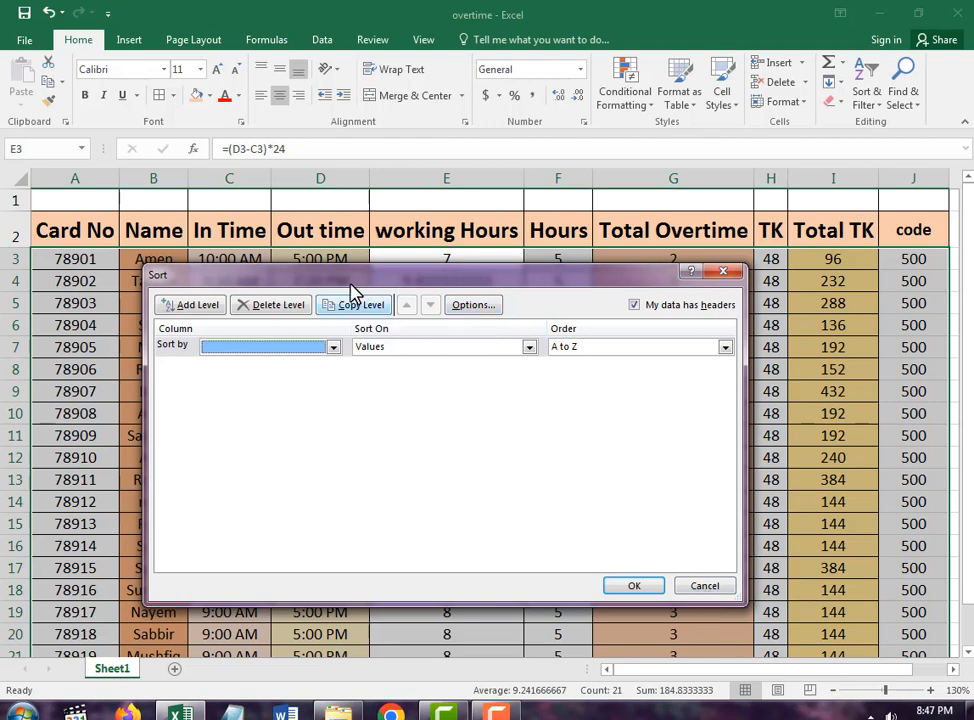
{"action": "left_click", "coordinate": [723, 273]}
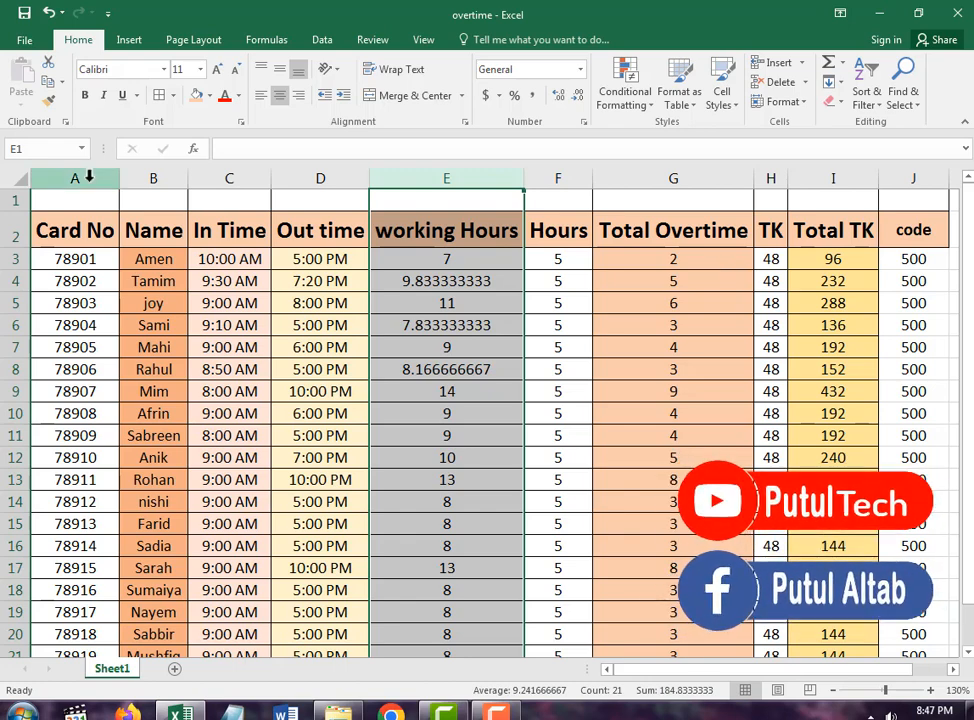
{"action": "left_click", "coordinate": [84, 178]}
{"action": "left_click", "coordinate": [153, 177]}
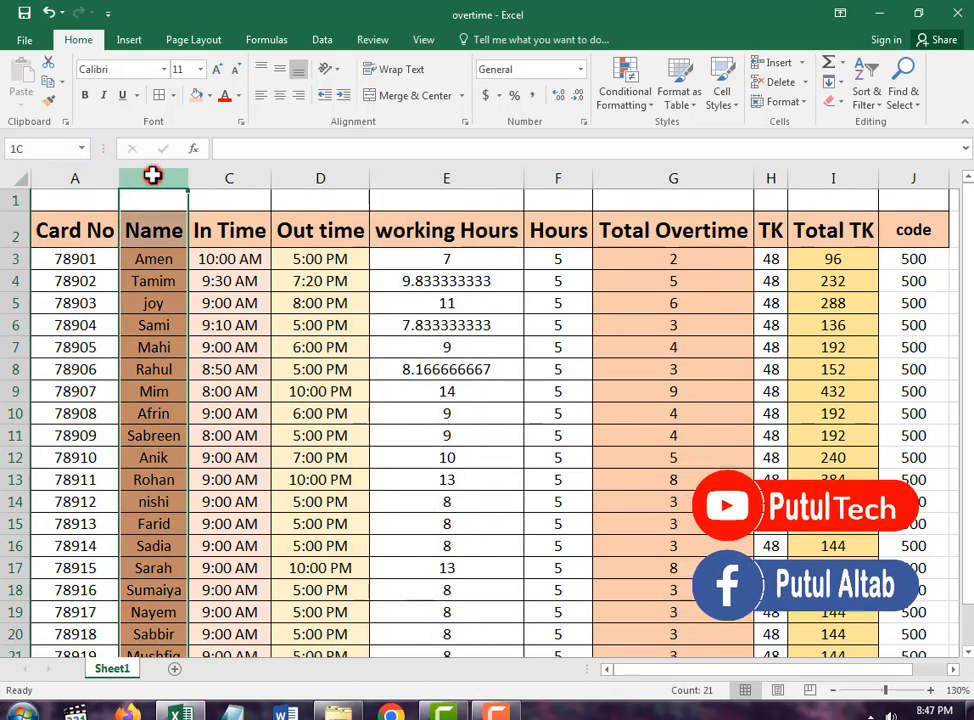
{"action": "left_click", "coordinate": [246, 176]}
{"action": "left_click", "coordinate": [305, 177]}
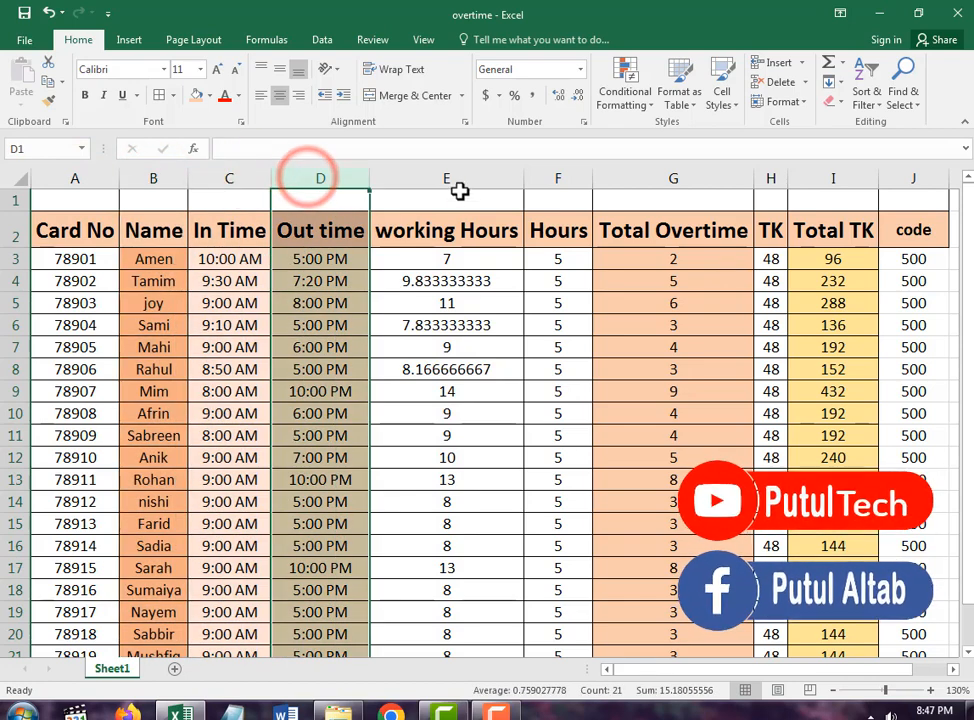
{"action": "left_click", "coordinate": [461, 191]}
{"action": "left_click", "coordinate": [565, 177]}
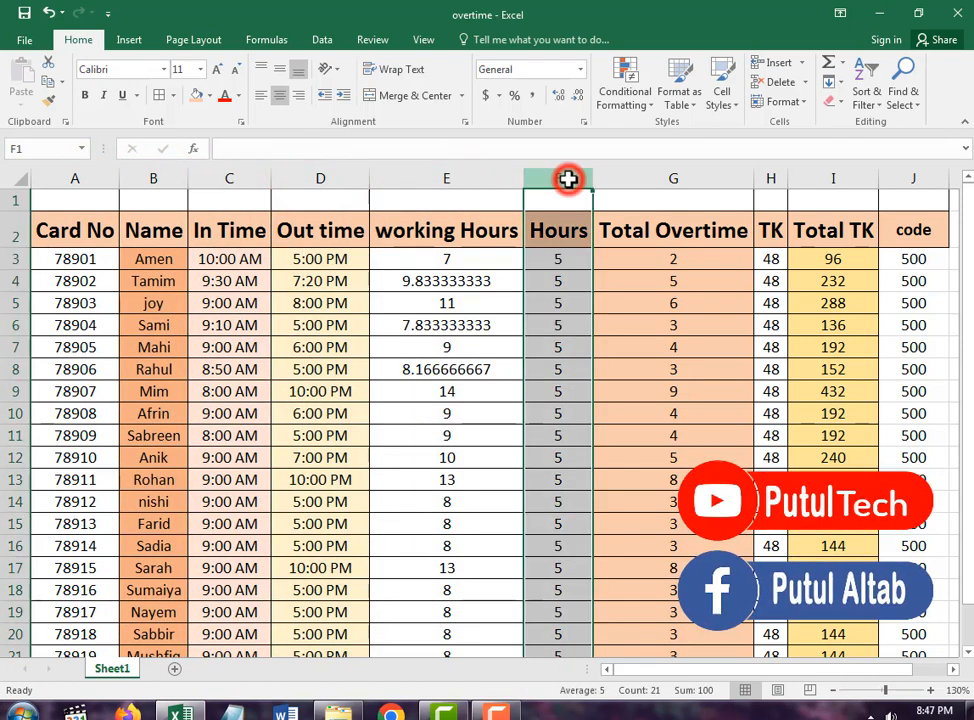
{"action": "left_click", "coordinate": [665, 181]}
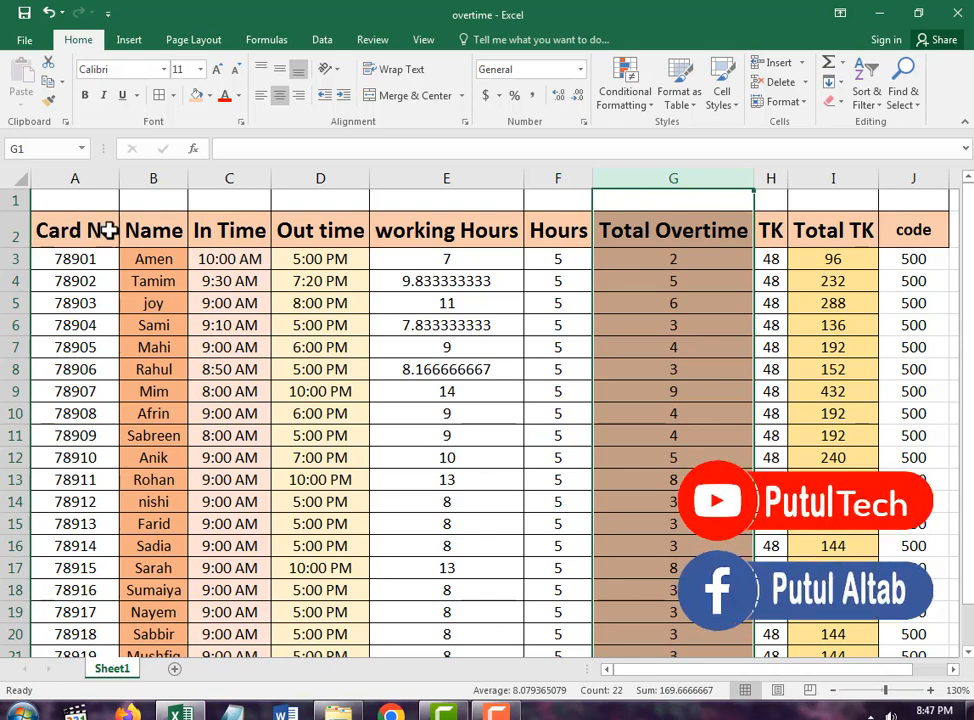
Copy the Name column and insert the copied cells before the Card No column.
{"action": "left_click", "coordinate": [153, 172]}
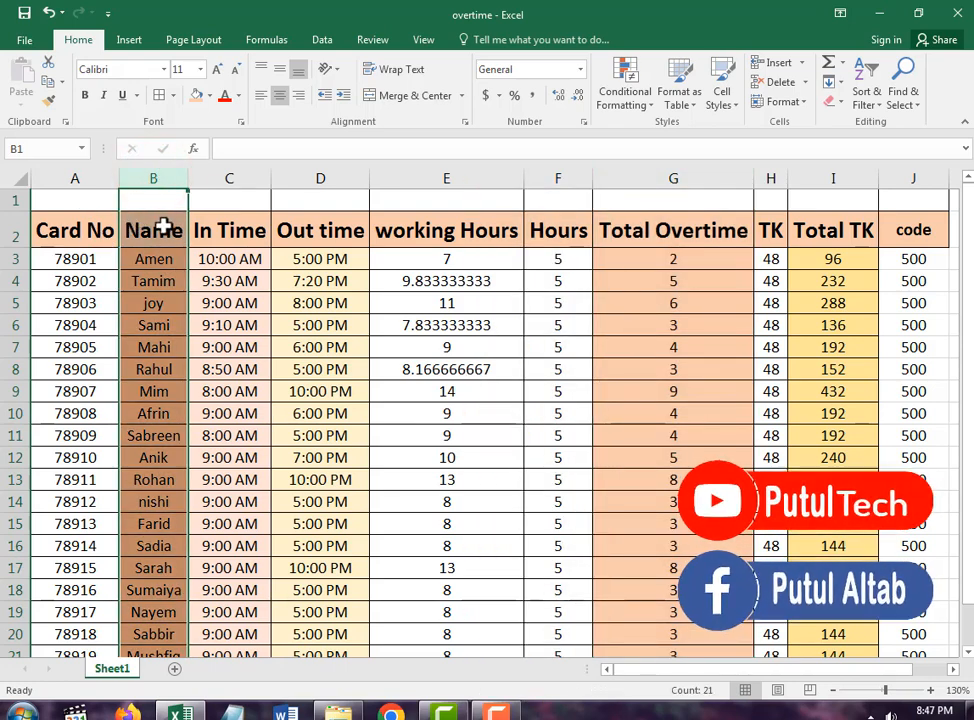
{"action": "right_click", "coordinate": [165, 185]}
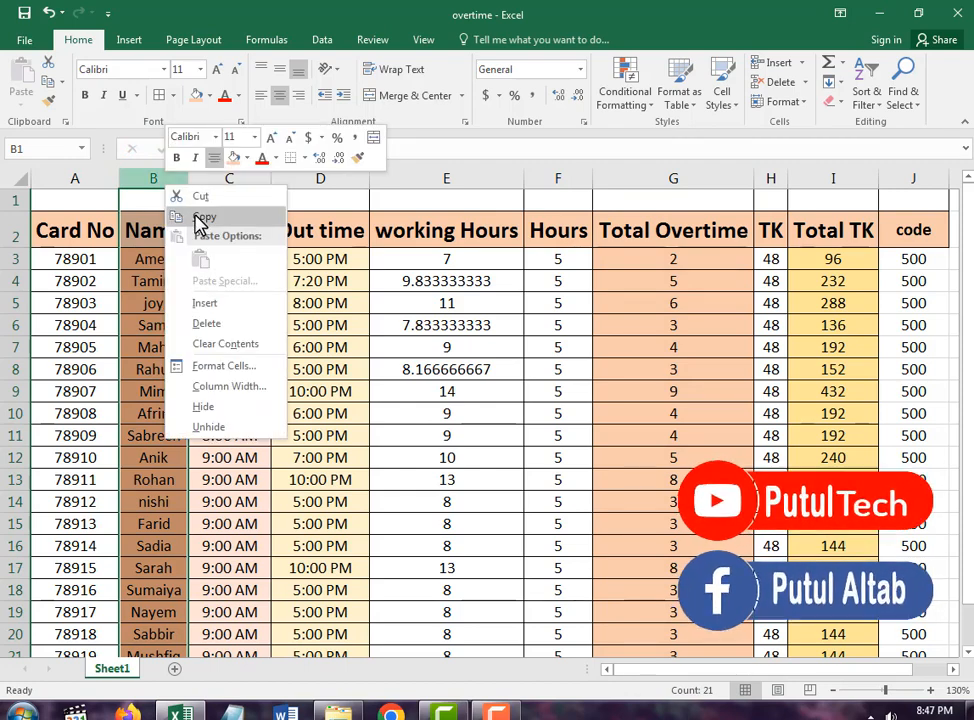
{"action": "left_click", "coordinate": [200, 220]}
{"action": "left_click", "coordinate": [65, 180]}
{"action": "right_click", "coordinate": [67, 183]}
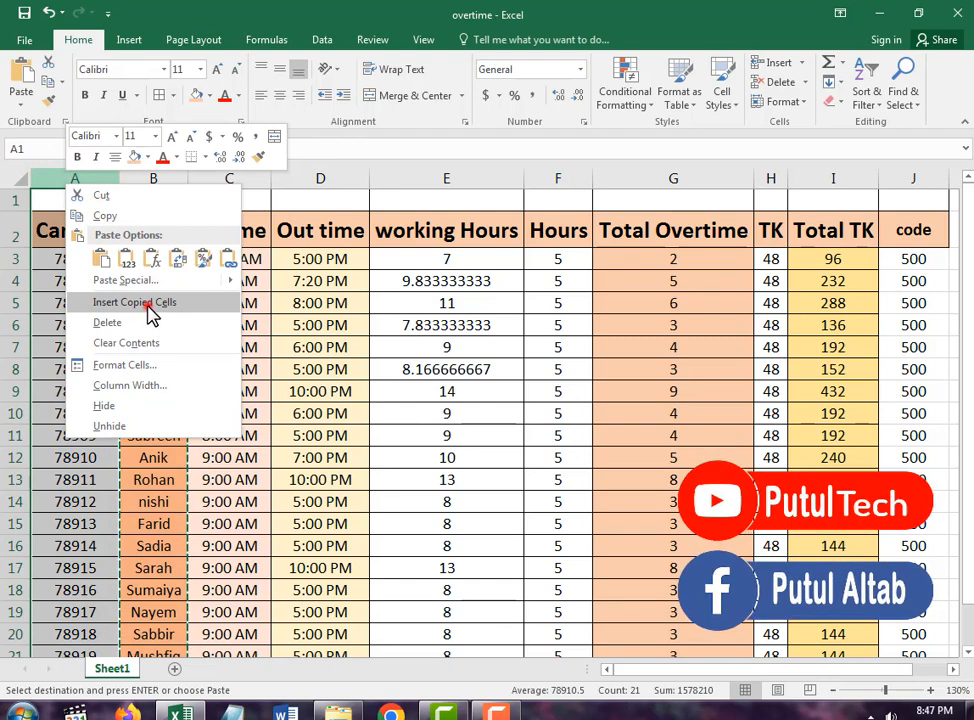
{"action": "left_click", "coordinate": [149, 305]}
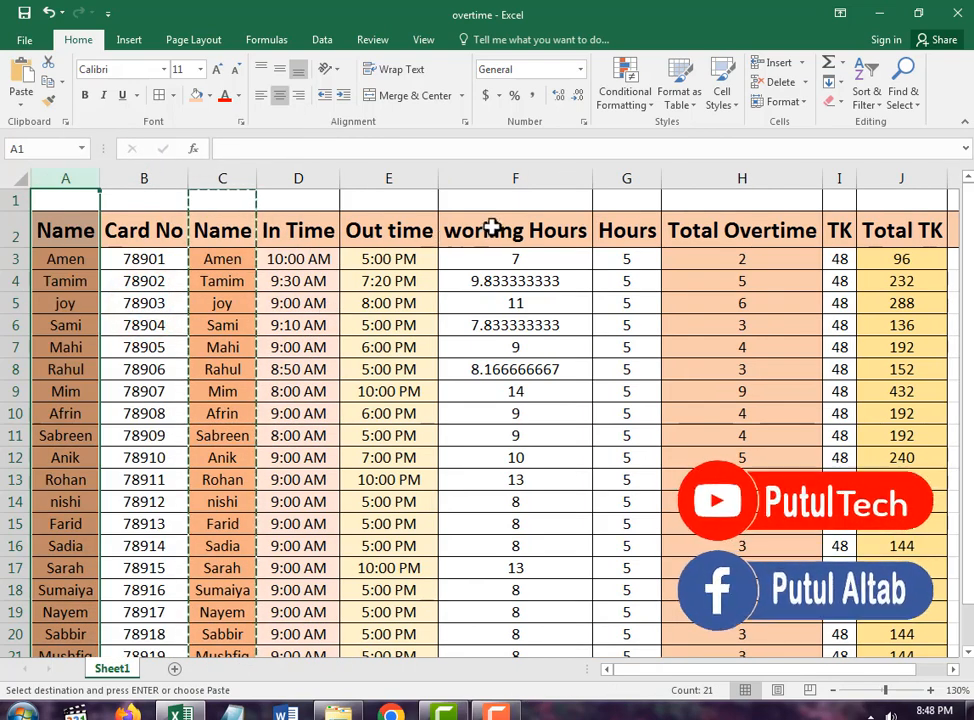
Copy the working Hours column and insert the copied cells before the Total Overtime column.
{"action": "right_click", "coordinate": [530, 178]}
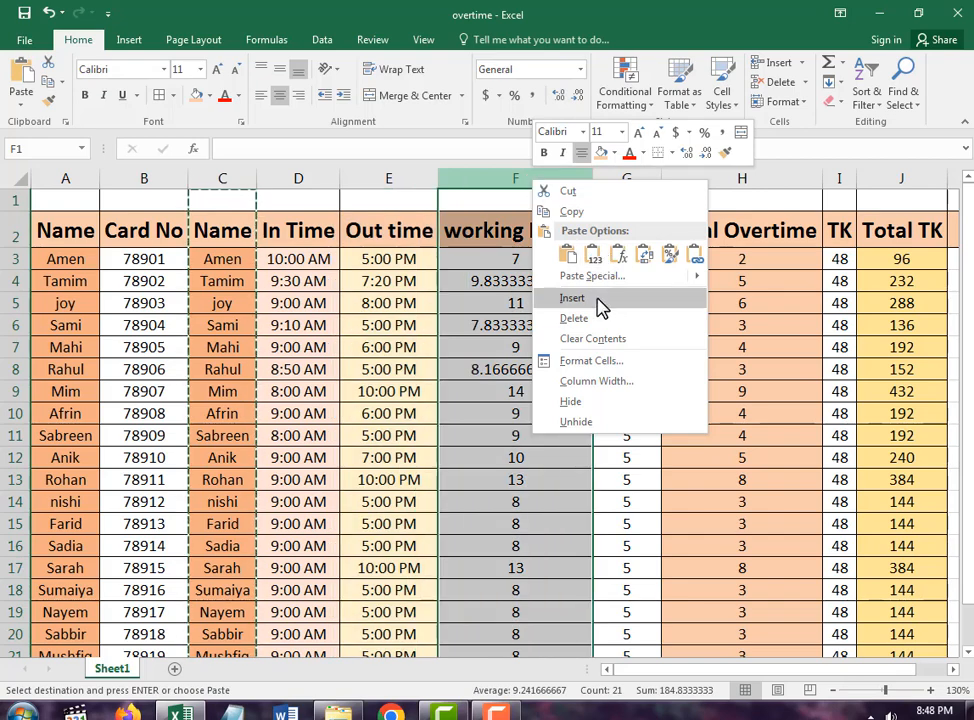
{"action": "left_click", "coordinate": [578, 209]}
{"action": "right_click", "coordinate": [745, 178]}
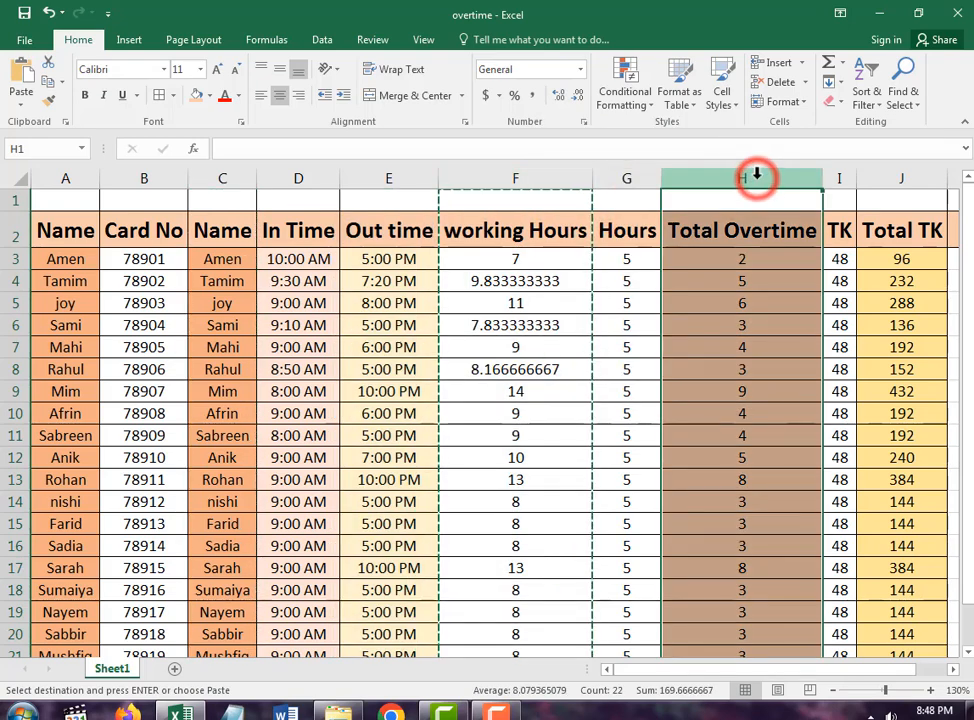
{"action": "left_click", "coordinate": [827, 299]}
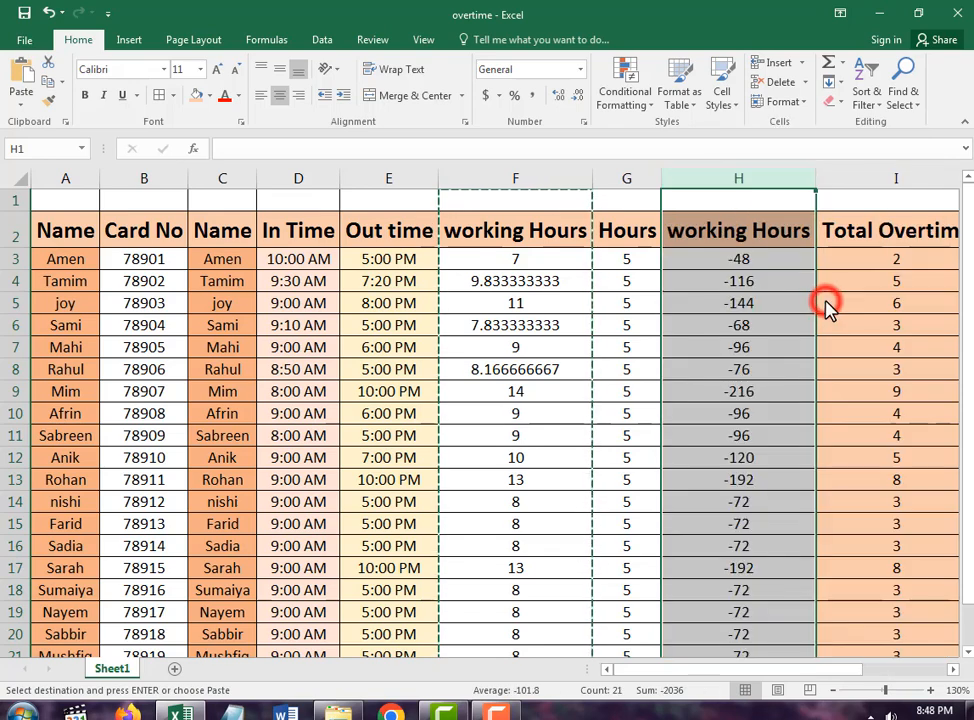
Undo both copied-column insertions and clear the pending copy selection.
{"action": "key", "text": "ctrl+z"}
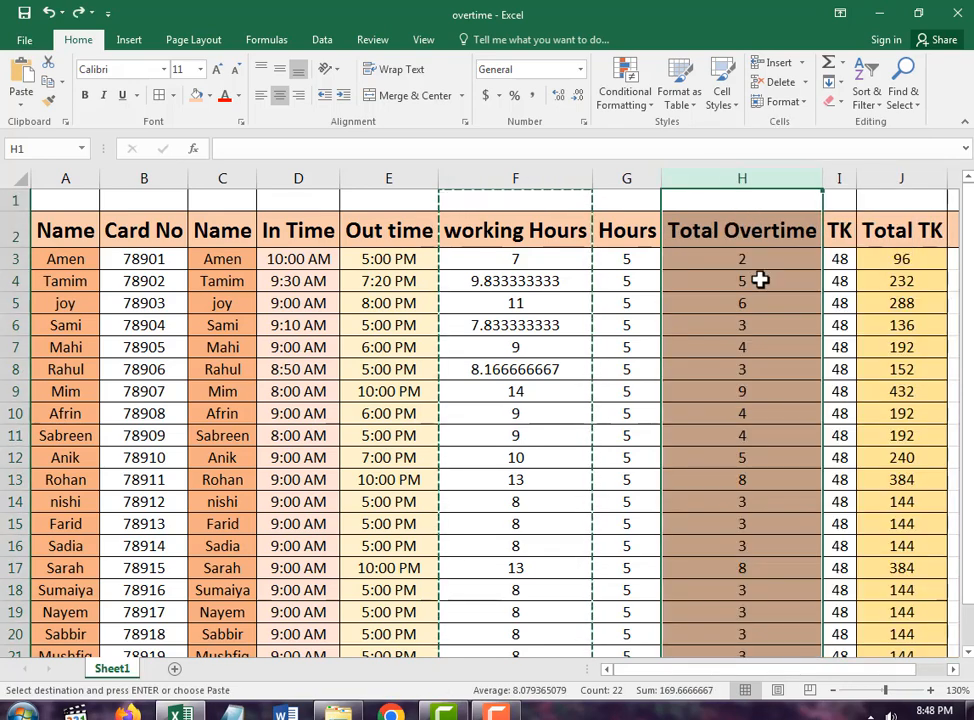
{"action": "key", "text": "ctrl+z"}
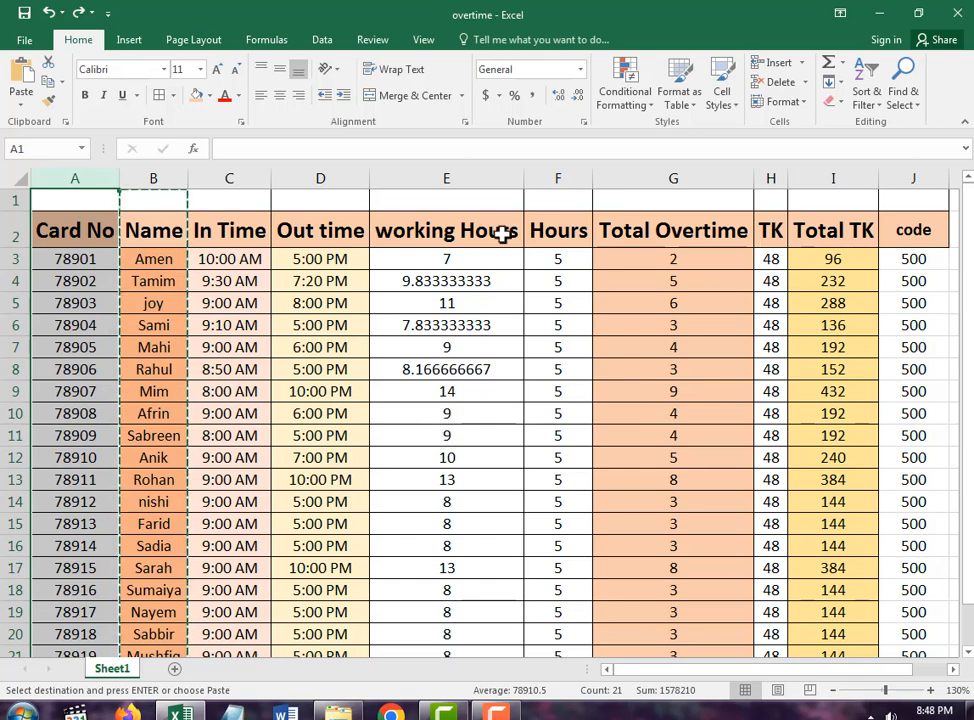
{"action": "left_click", "coordinate": [518, 319]}
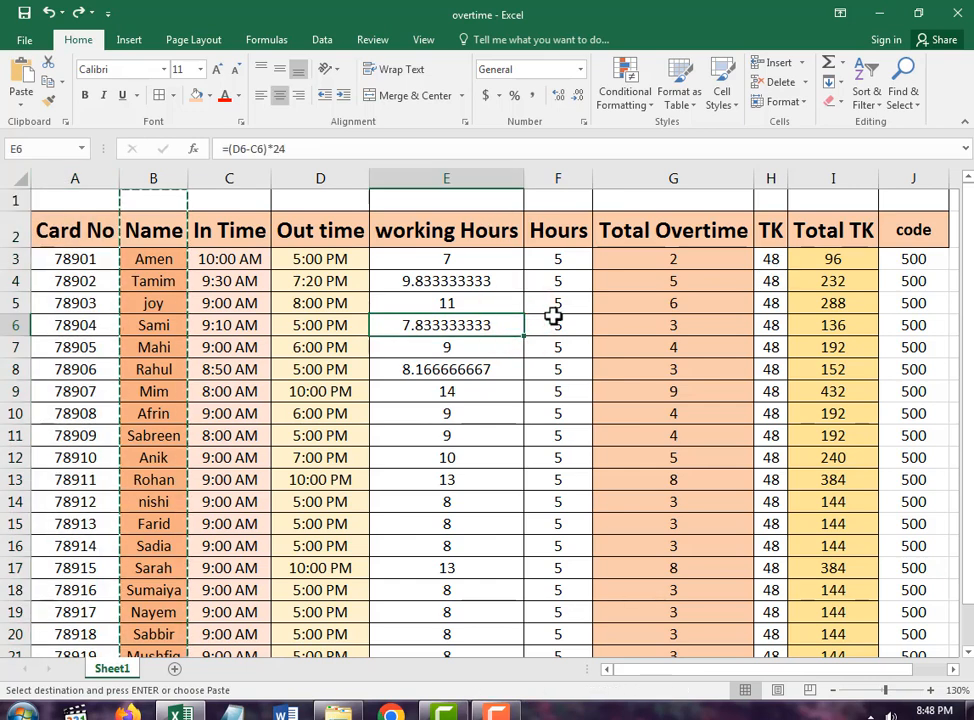
{"action": "key", "text": "Escape"}
{"action": "left_click", "coordinate": [619, 311]}
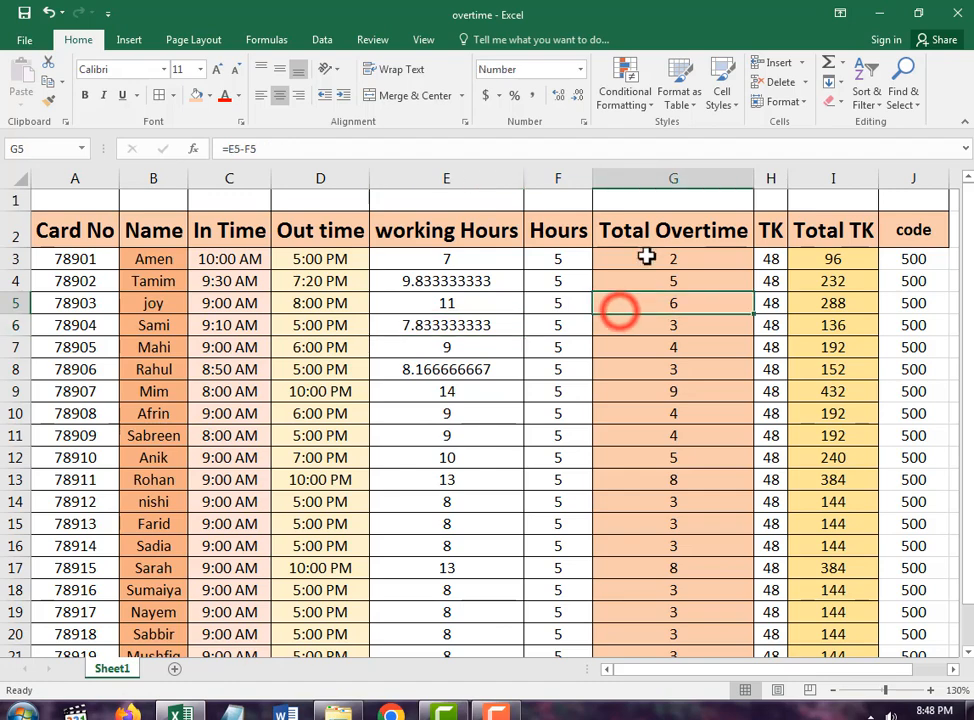
{"action": "left_click", "coordinate": [94, 175]}
{"action": "left_click", "coordinate": [667, 176]}
{"action": "left_click", "coordinate": [496, 176]}
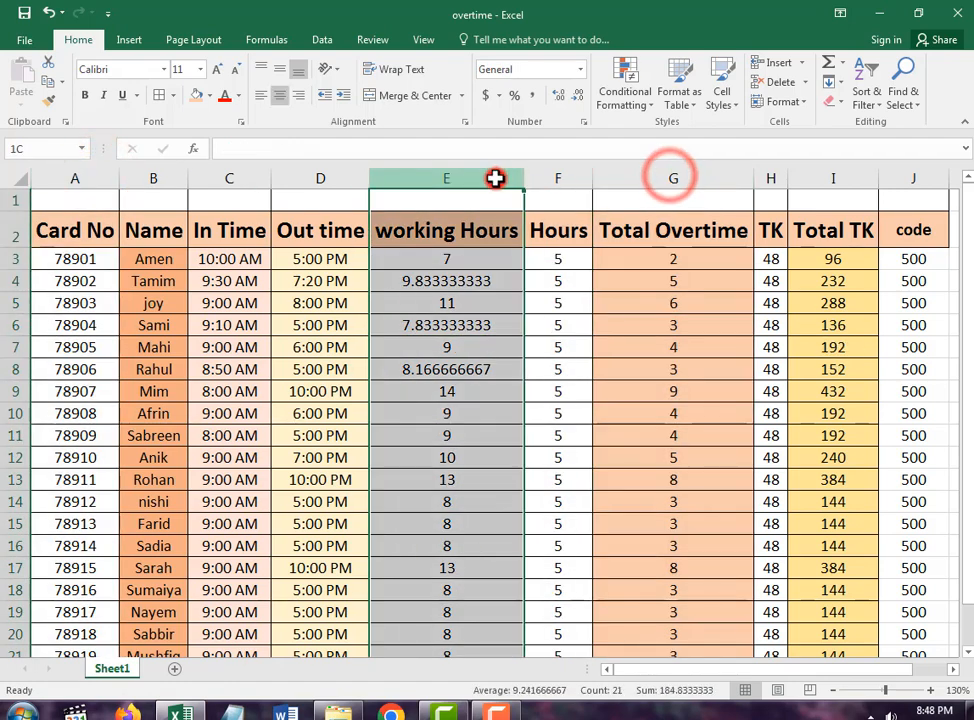
{"action": "left_click", "coordinate": [322, 179]}
{"action": "left_click", "coordinate": [206, 179]}
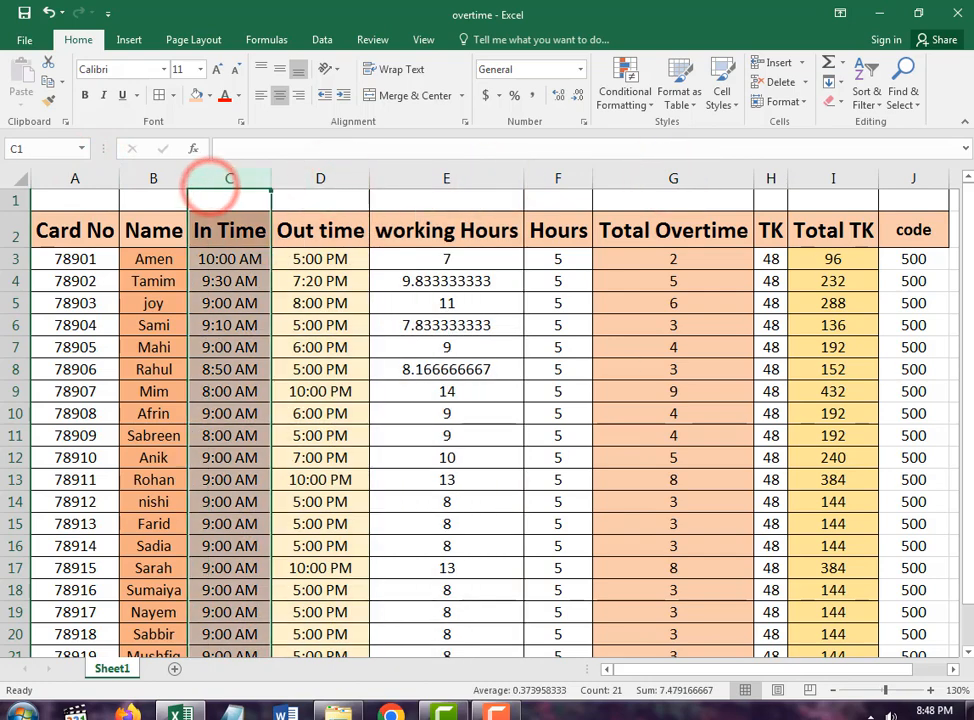
{"action": "left_click_drag", "start_coordinate": [918, 180], "coordinate": [63, 202]}
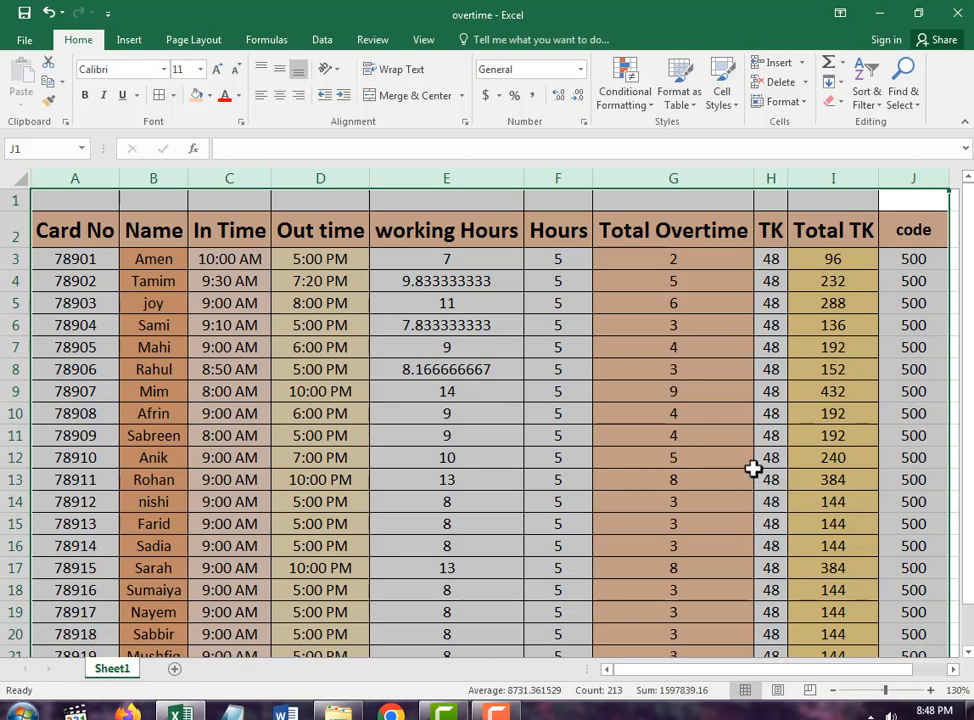
{"action": "left_click", "coordinate": [685, 501]}
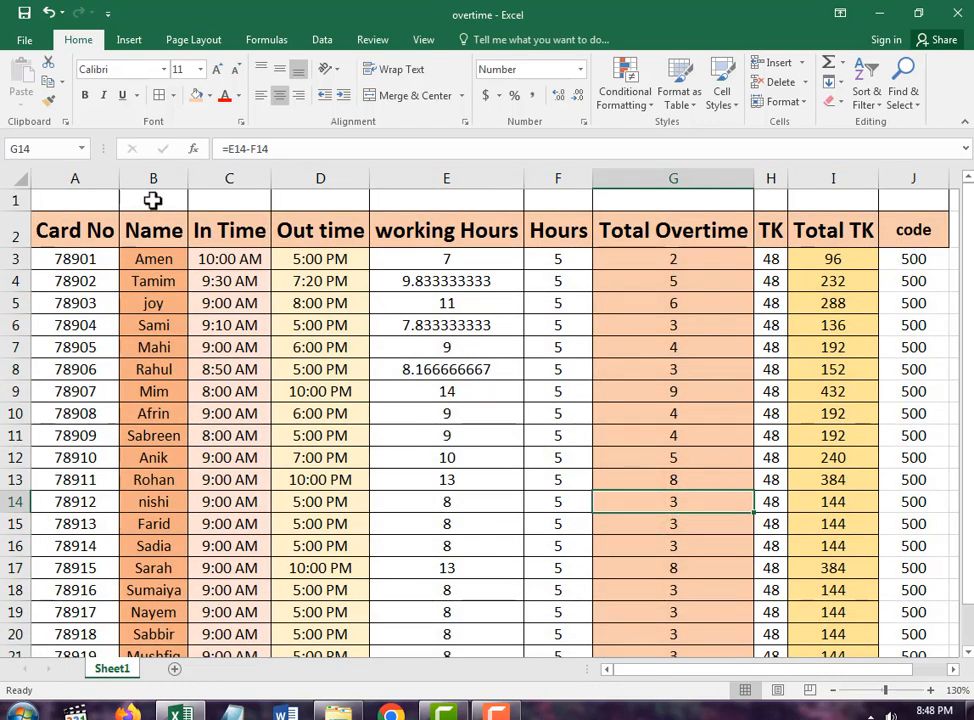
Enter the column order numbers in row 1: 1 above Name in B1 and 2 above Card No in A1.
{"action": "left_click", "coordinate": [152, 201]}
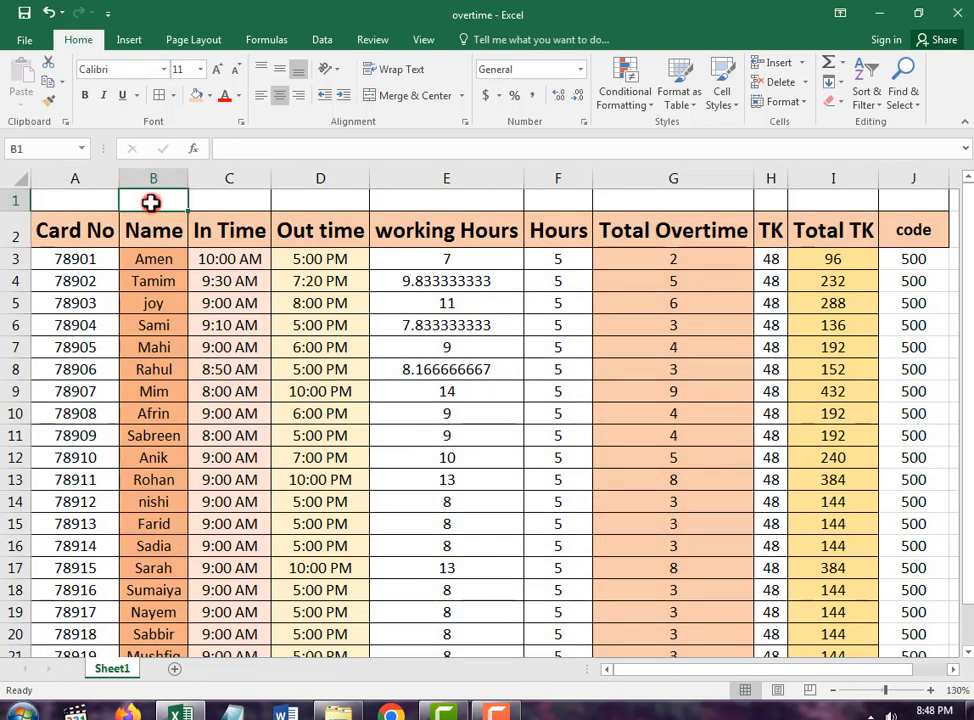
{"action": "double_click", "coordinate": [151, 203]}
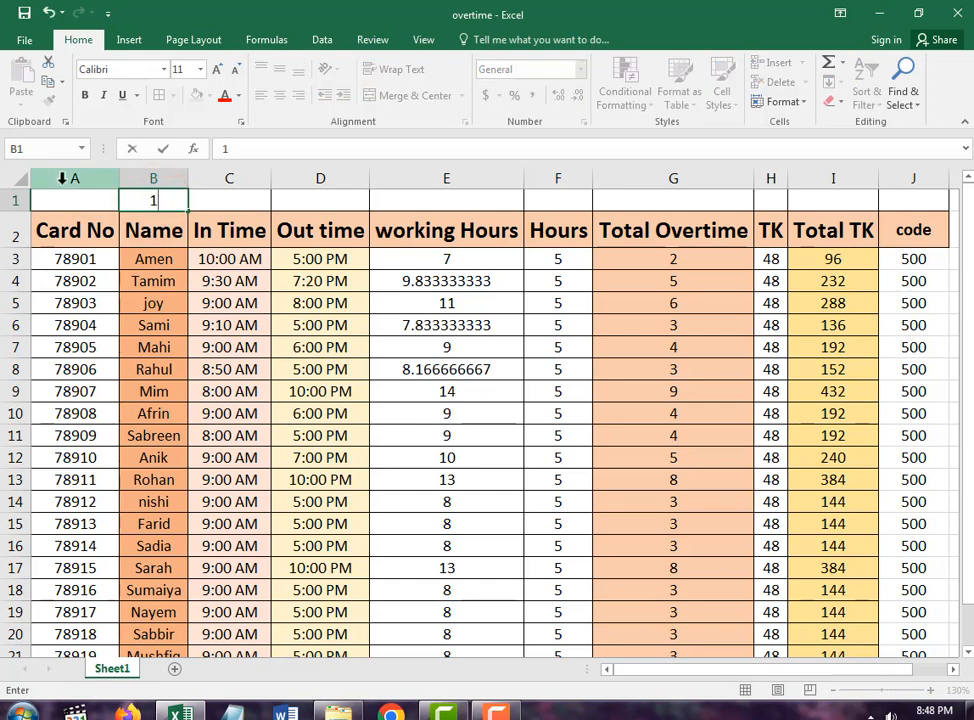
{"action": "left_click", "coordinate": [97, 199]}
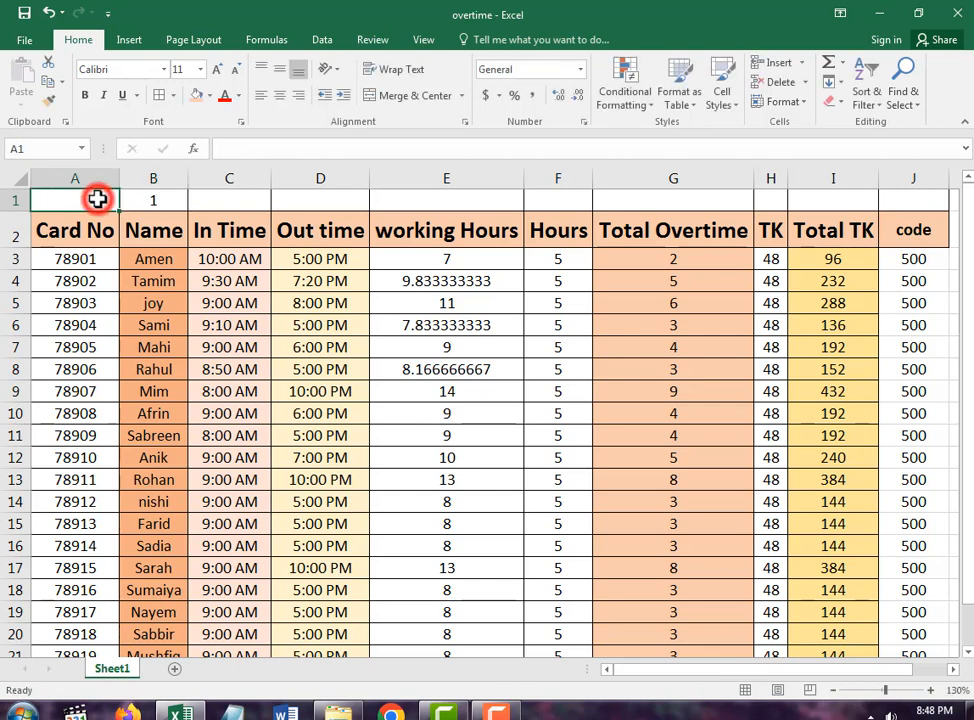
{"action": "type", "text": "2"}
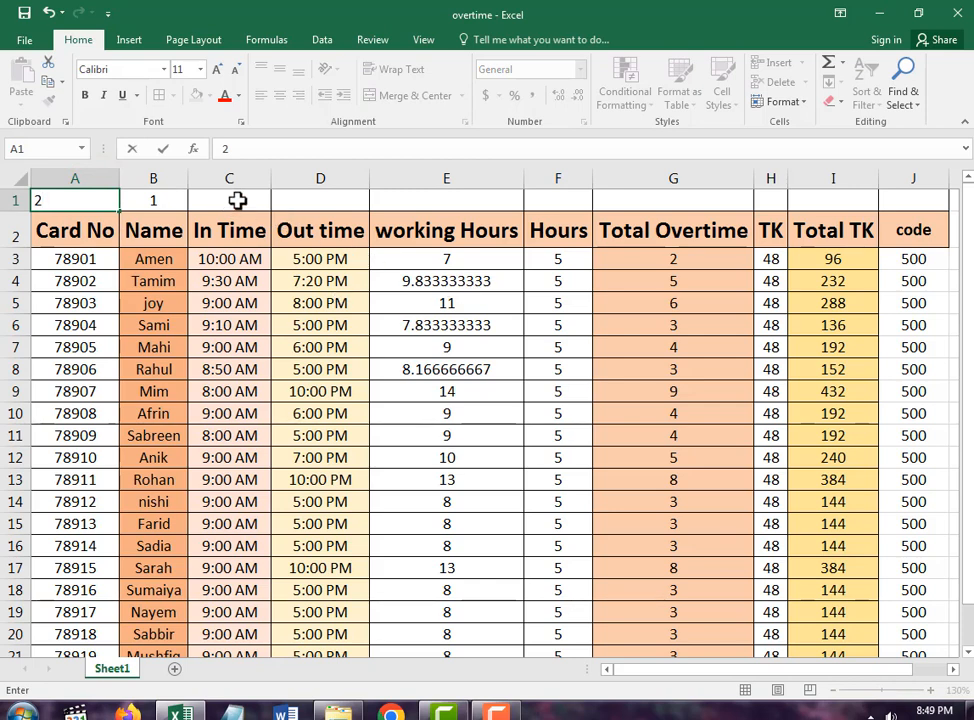
{"action": "left_click", "coordinate": [152, 195]}
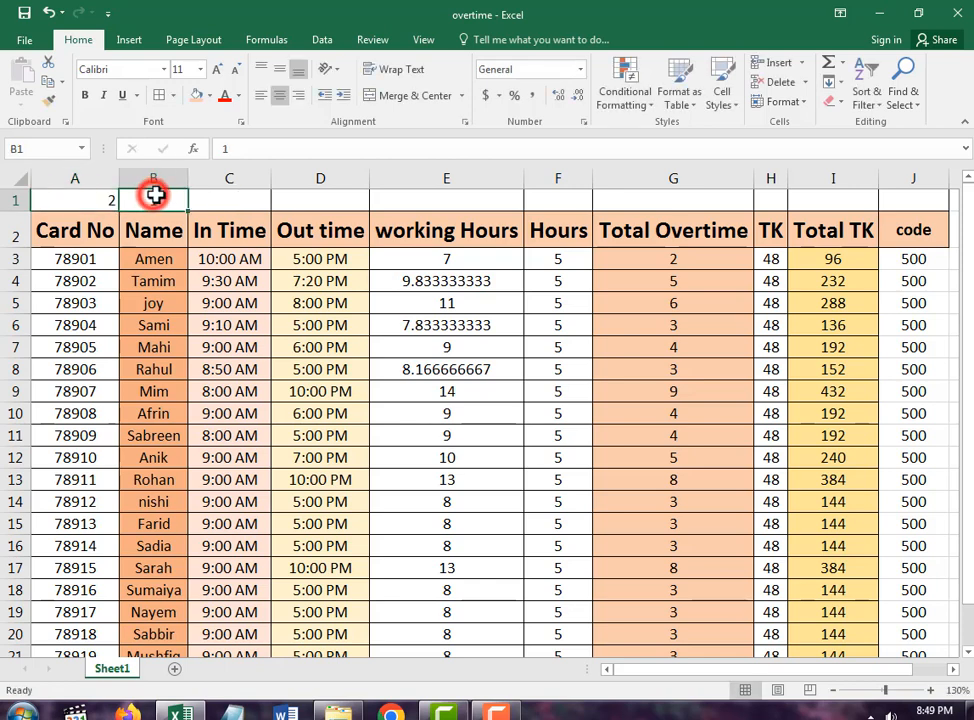
{"action": "type", "text": "1"}
{"action": "left_click", "coordinate": [139, 198]}
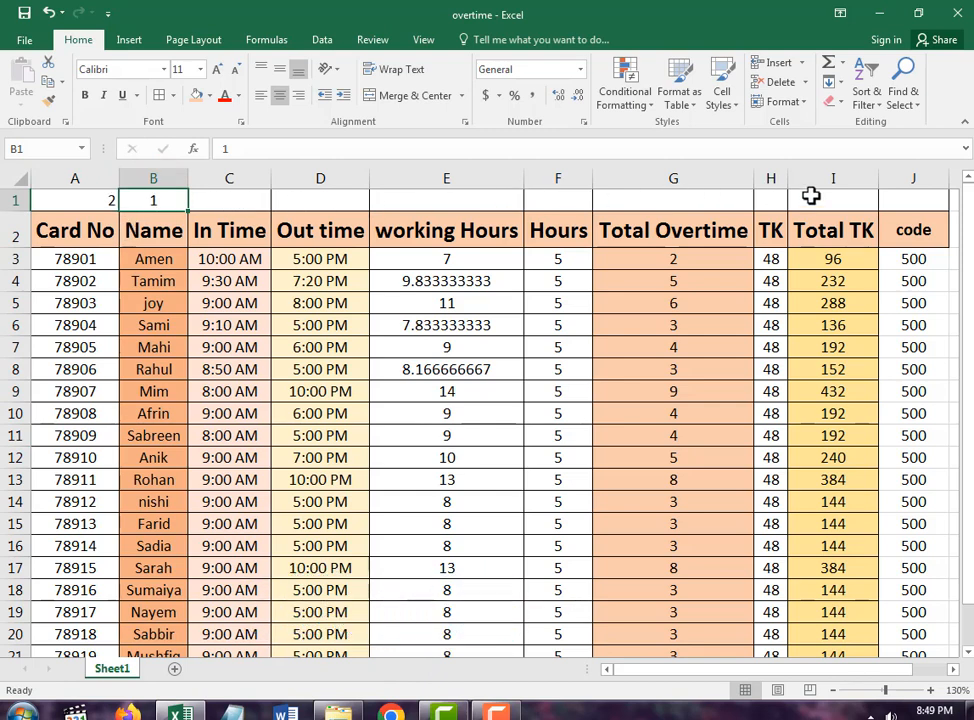
Number the columns in row 1: 5 above In Time, 6 above Out time, 10 above working Hours and 9 above Hours.
{"action": "left_click", "coordinate": [155, 177]}
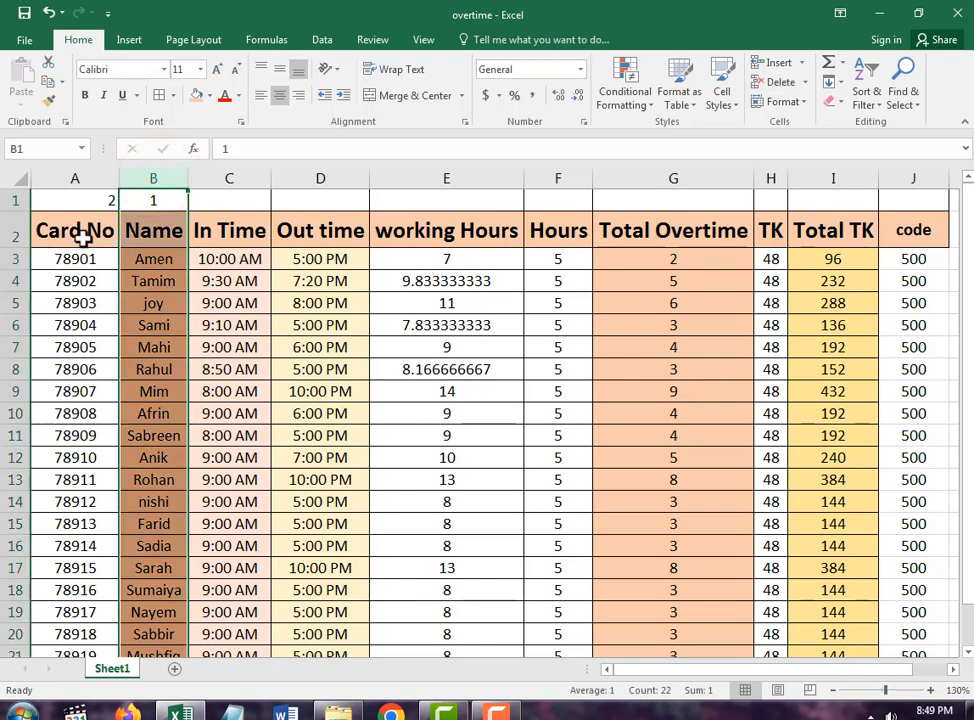
{"action": "left_click", "coordinate": [242, 203]}
{"action": "type", "text": "5"}
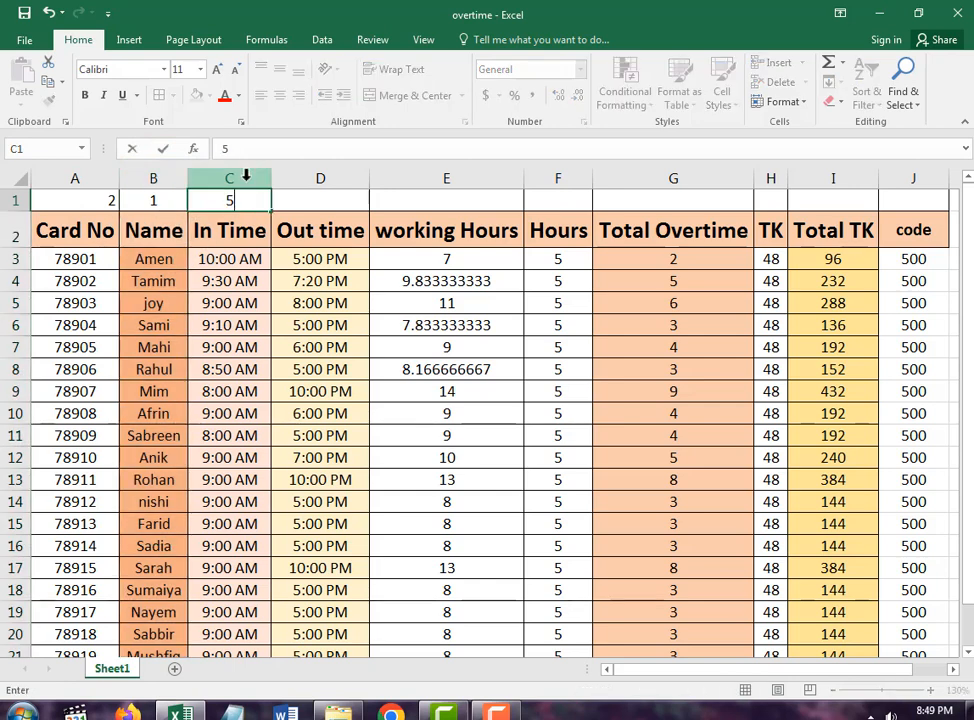
{"action": "left_click", "coordinate": [315, 203]}
{"action": "type", "text": "6"}
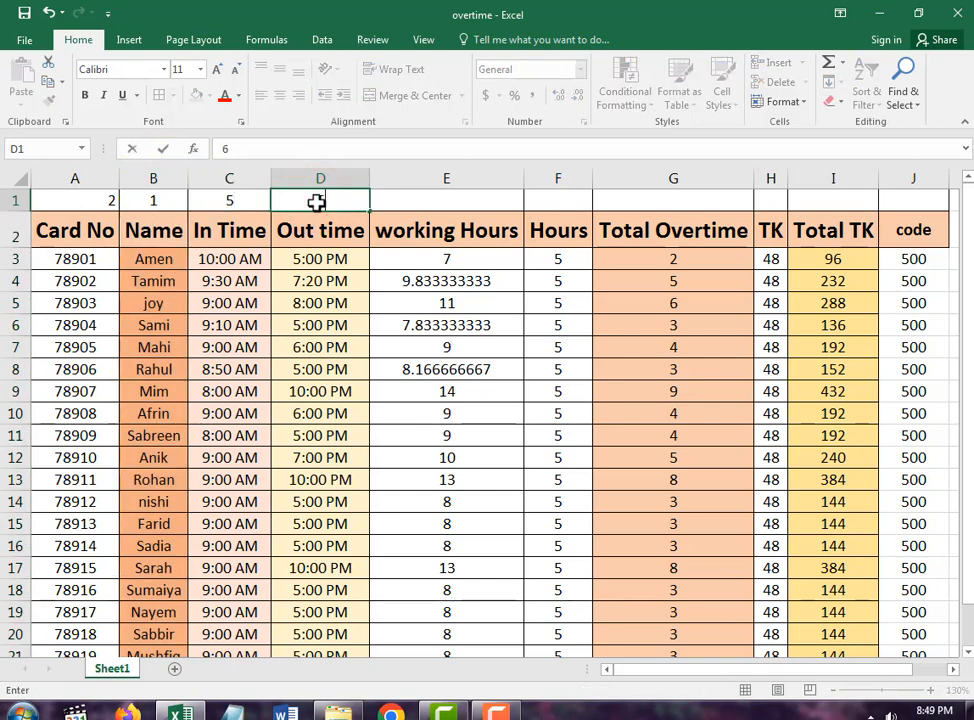
{"action": "left_click", "coordinate": [450, 199]}
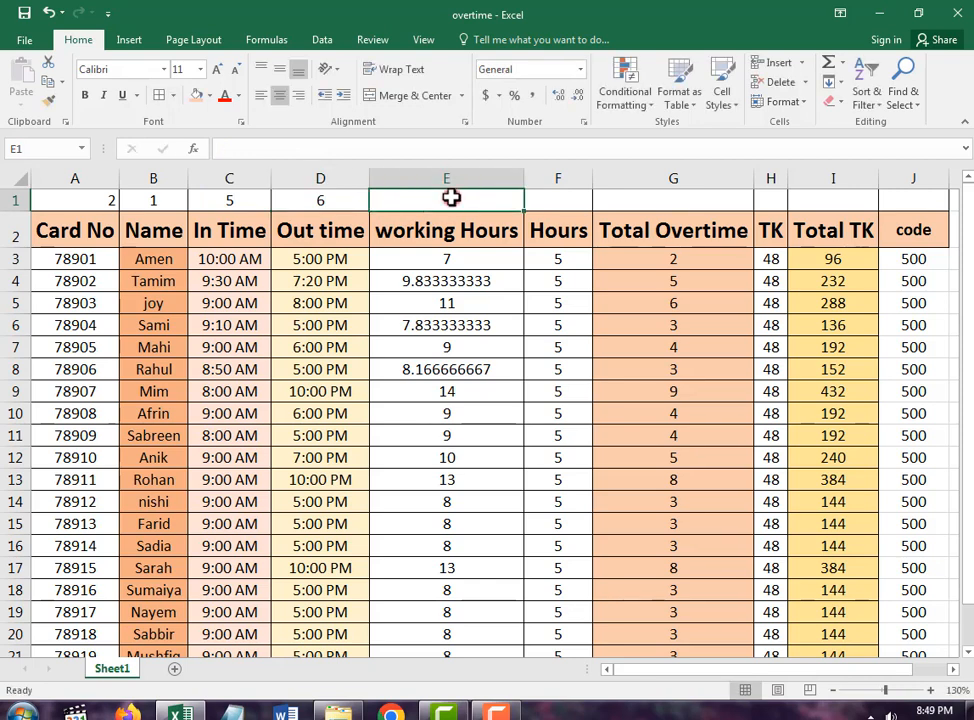
{"action": "type", "text": "10"}
{"action": "left_click", "coordinate": [552, 202]}
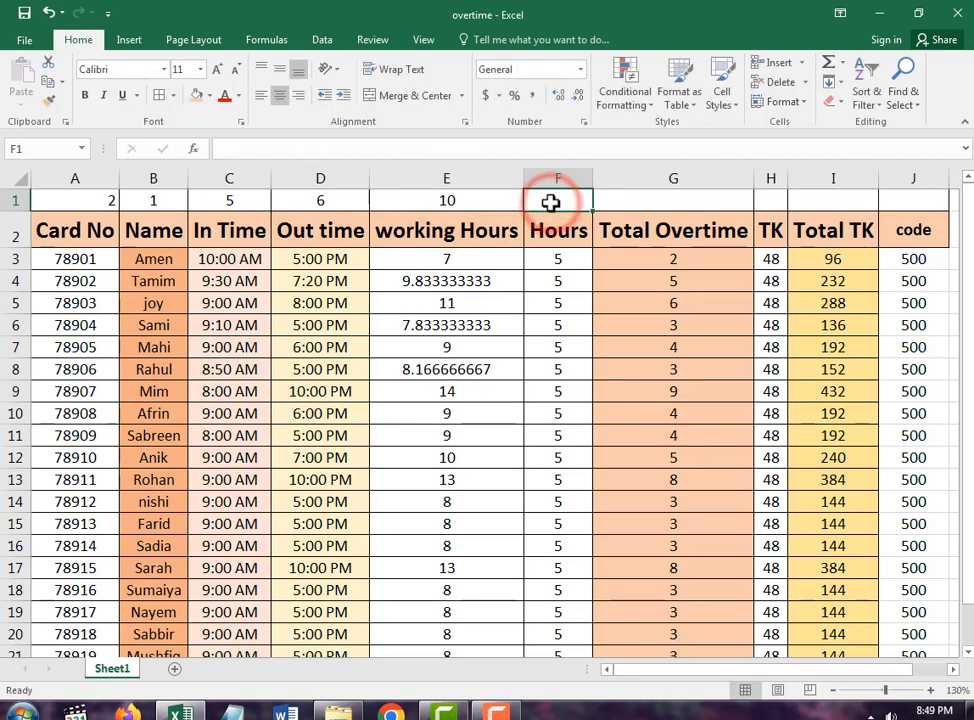
{"action": "type", "text": "9"}
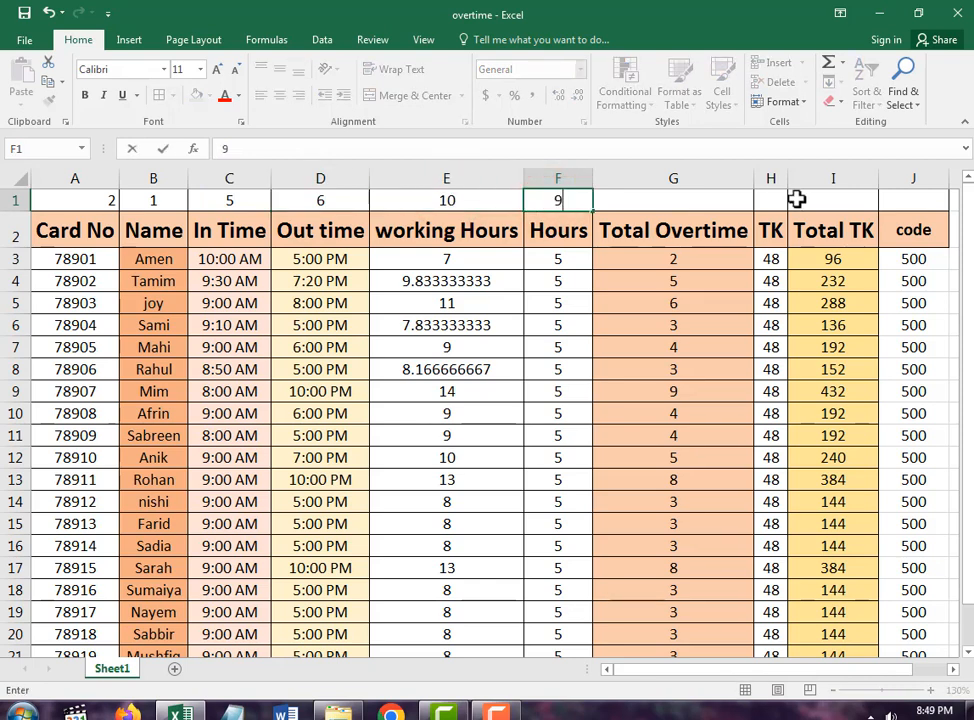
Enter row 1 order numbers 8 above code, 7 above Total TK, 11 above Total Overtime and 3 above TK.
{"action": "left_click", "coordinate": [897, 201]}
{"action": "type", "text": "8"}
{"action": "left_click", "coordinate": [826, 202]}
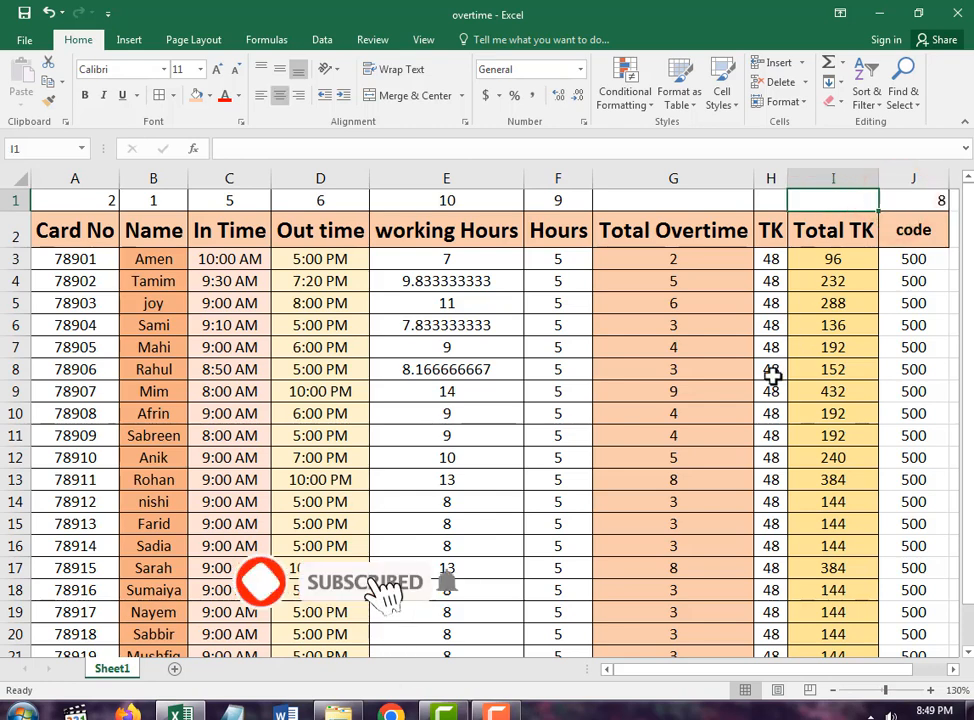
{"action": "type", "text": "7"}
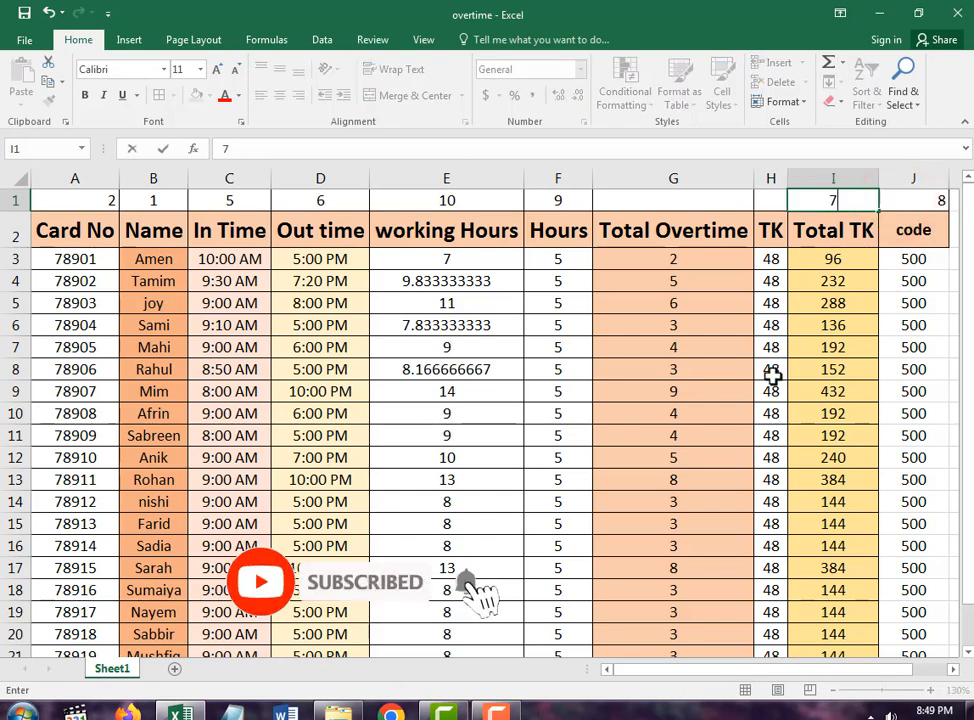
{"action": "left_click", "coordinate": [645, 199]}
{"action": "type", "text": "11"}
{"action": "left_click", "coordinate": [728, 230]}
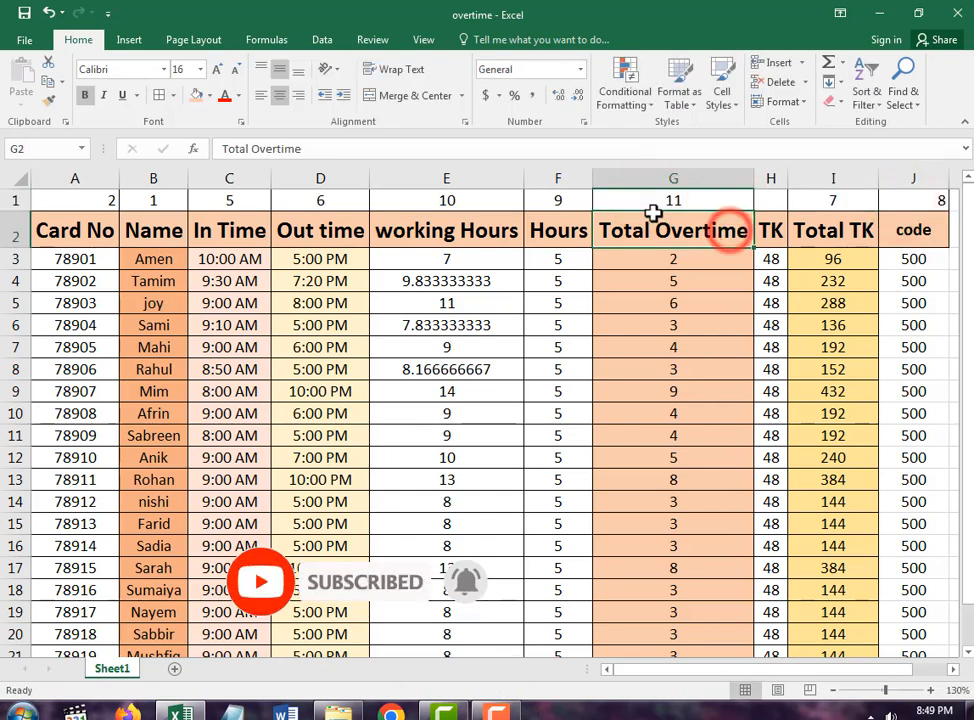
{"action": "left_click", "coordinate": [771, 203]}
{"action": "type", "text": "3"}
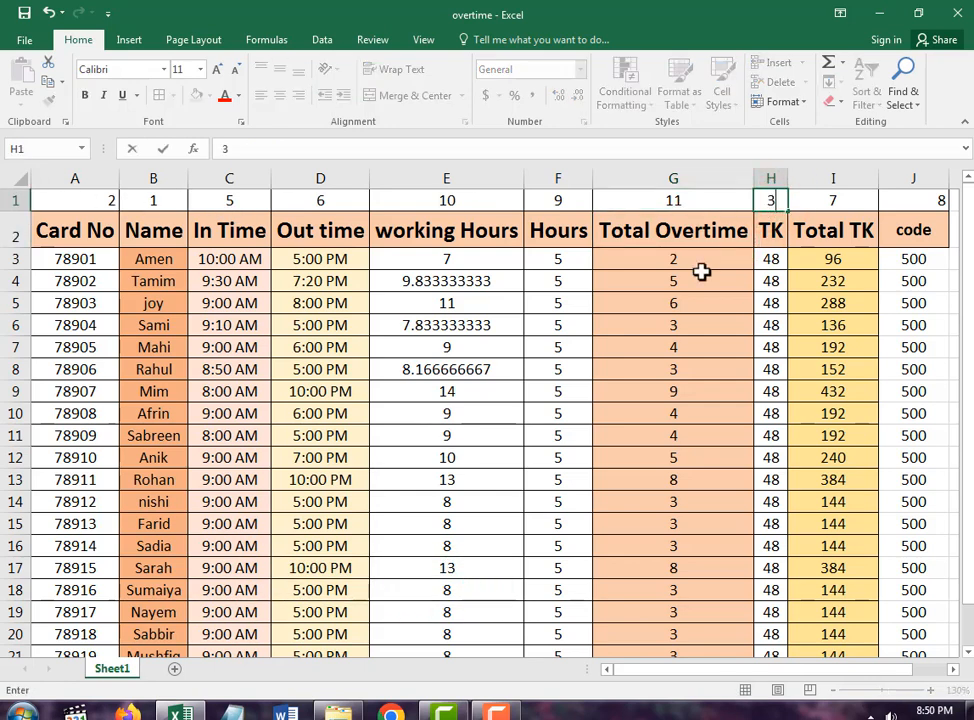
{"action": "left_click", "coordinate": [702, 272]}
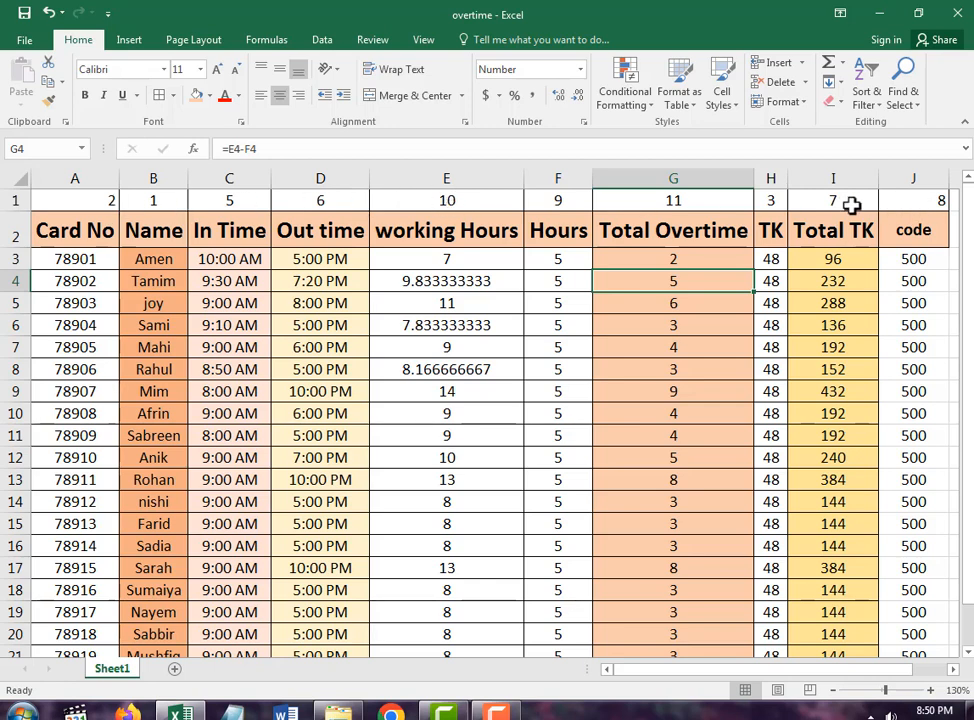
Change the order number above Total Overtime in G1 to 4.
{"action": "left_click", "coordinate": [673, 202]}
{"action": "type", "text": "11"}
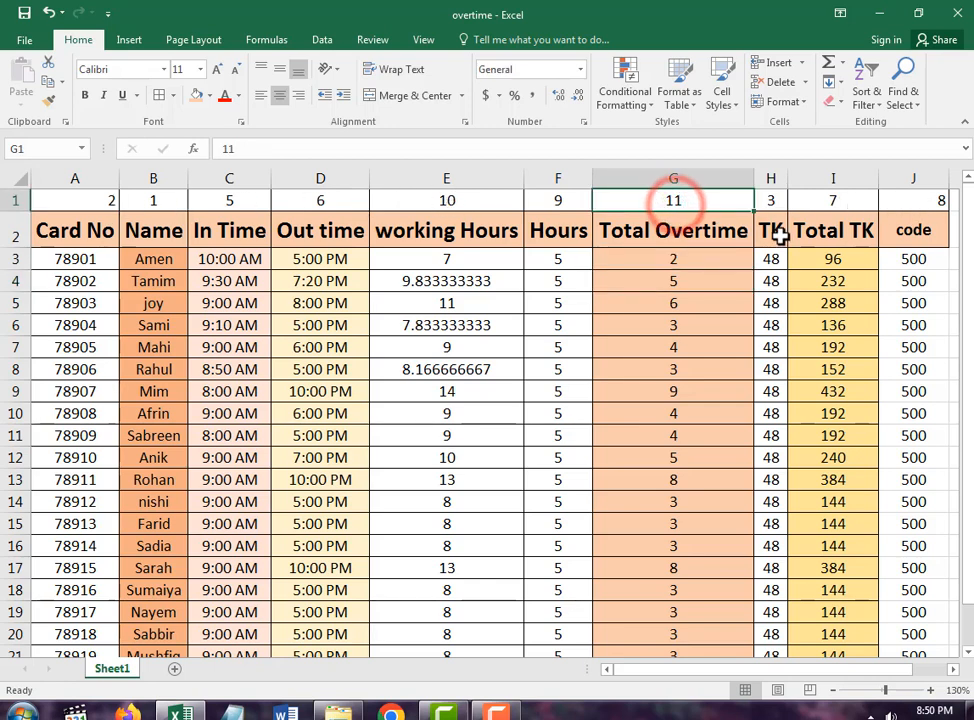
{"action": "key", "text": "ctrl+Return"}
{"action": "type", "text": "4"}
{"action": "key", "text": "Return"}
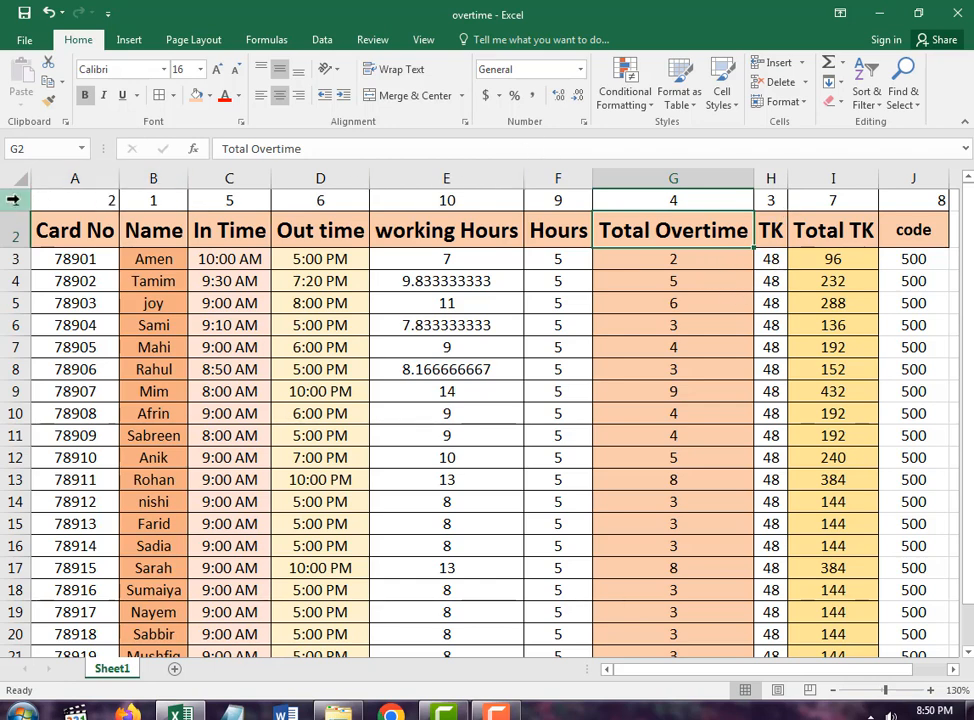
Select columns A through J and open a custom sort with the data marked as having headers.
{"action": "left_click_drag", "start_coordinate": [46, 200], "coordinate": [328, 199]}
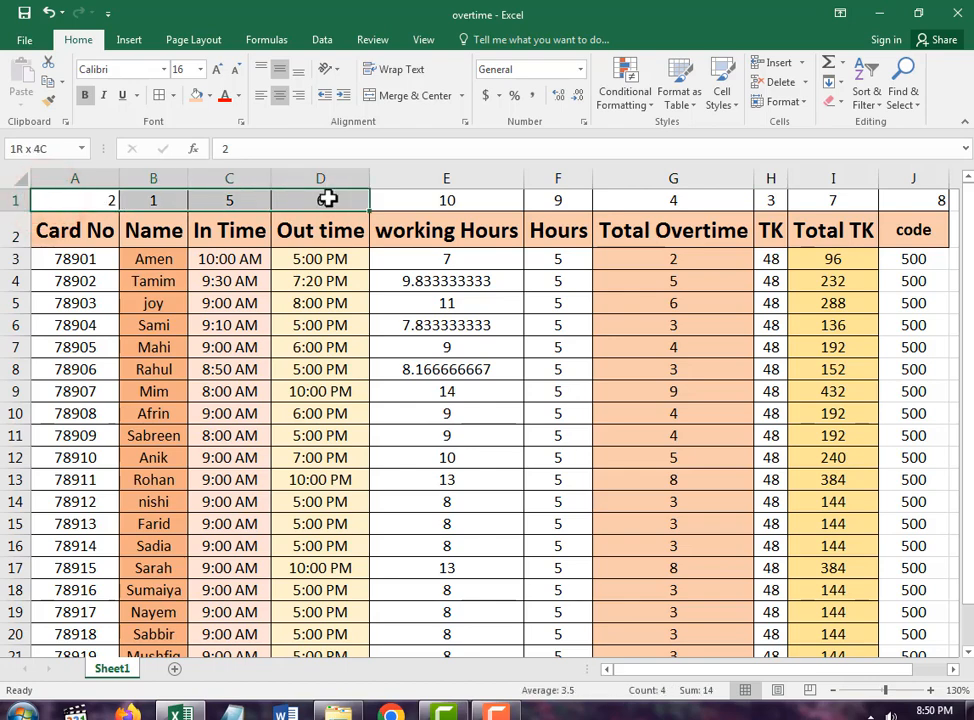
{"action": "left_click_drag", "start_coordinate": [96, 176], "coordinate": [160, 179]}
{"action": "left_click_drag", "start_coordinate": [537, 190], "coordinate": [901, 183]}
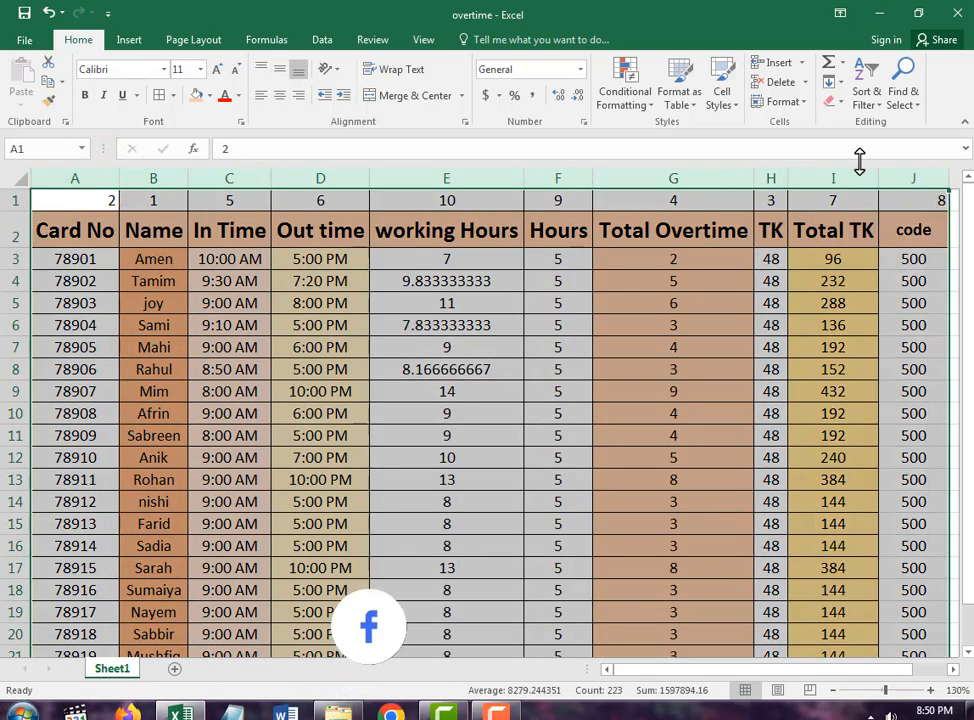
{"action": "left_click", "coordinate": [77, 41]}
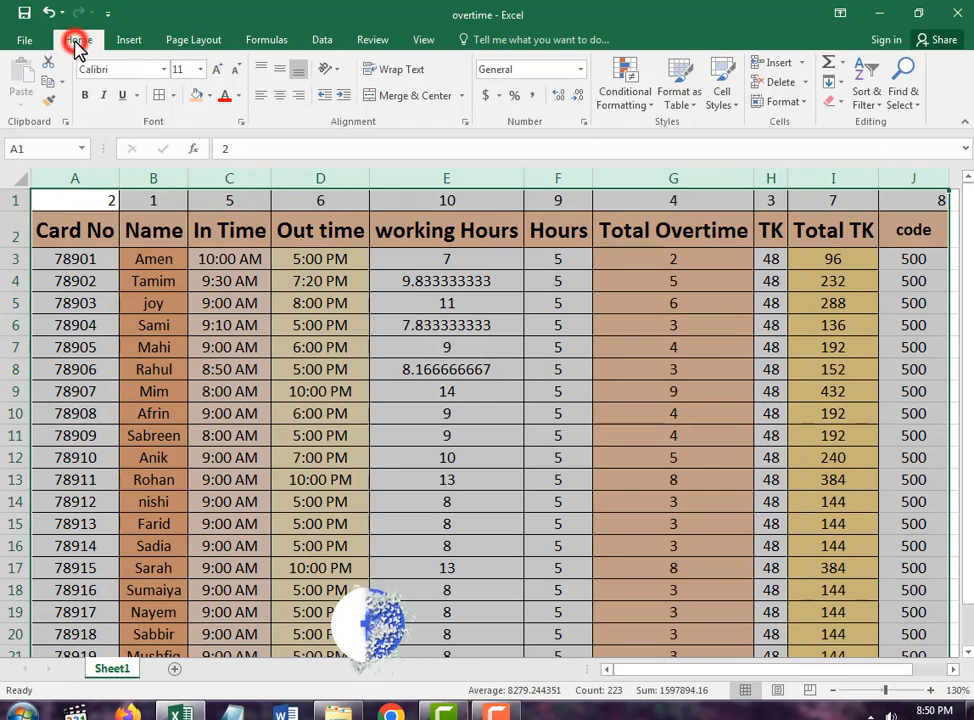
{"action": "left_click", "coordinate": [881, 106]}
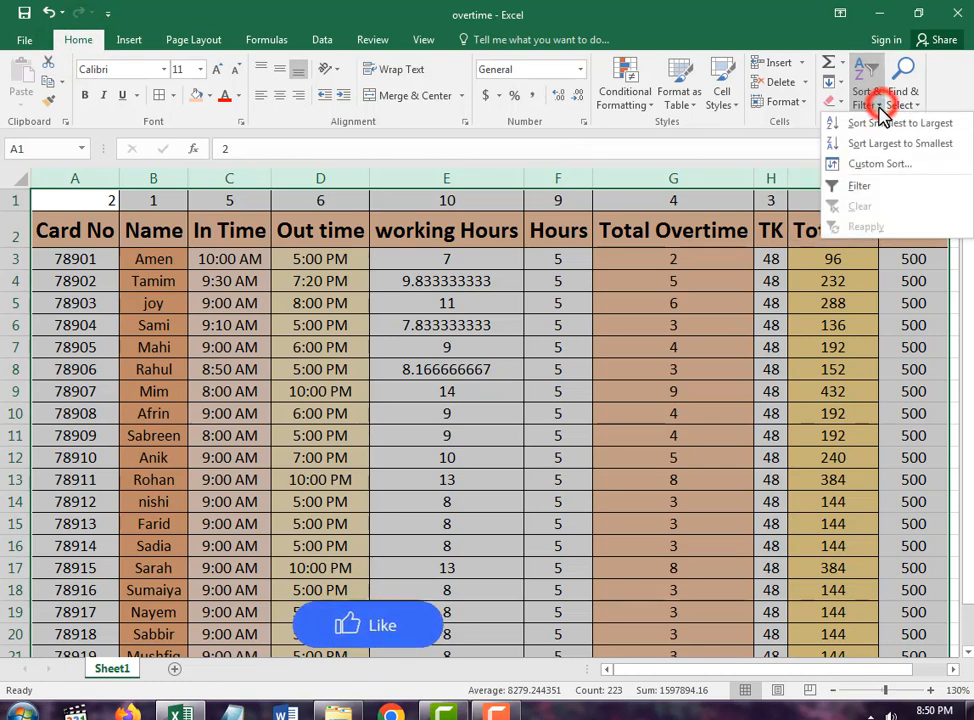
{"action": "left_click", "coordinate": [900, 166]}
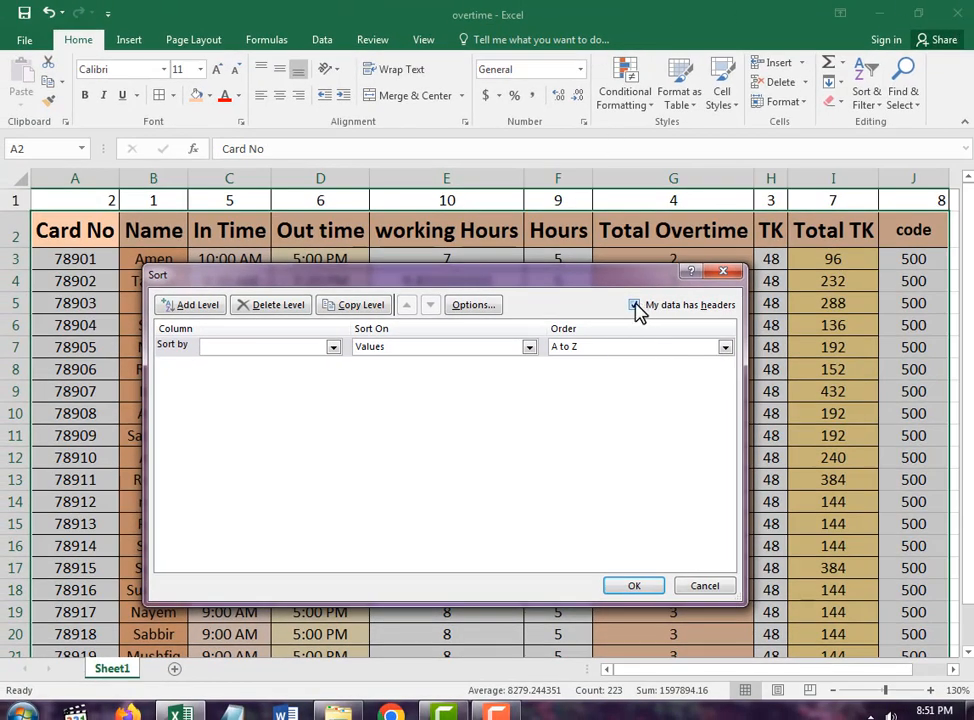
{"action": "left_click", "coordinate": [635, 305]}
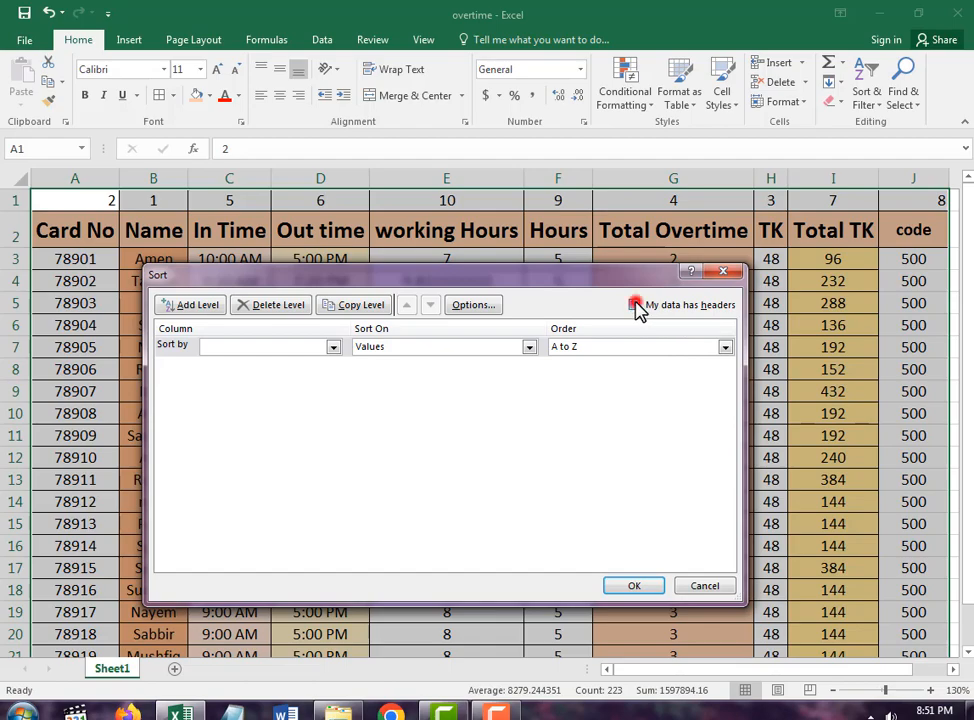
{"action": "left_click", "coordinate": [635, 305]}
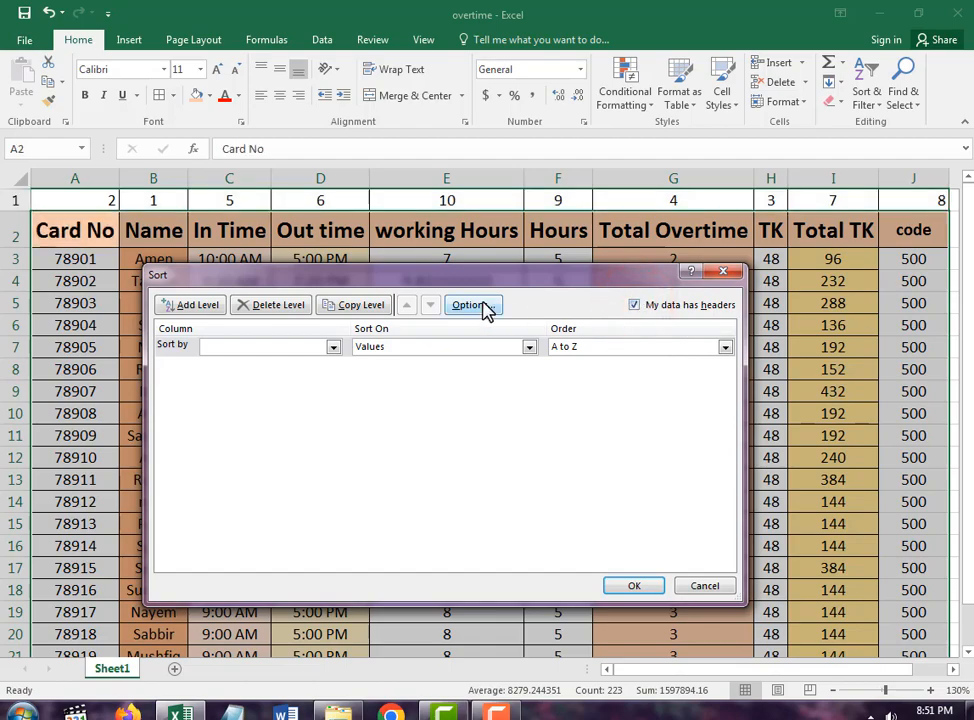
Try the Sort left to right orientation and open the list of rows available for sorting.
{"action": "left_click", "coordinate": [484, 308]}
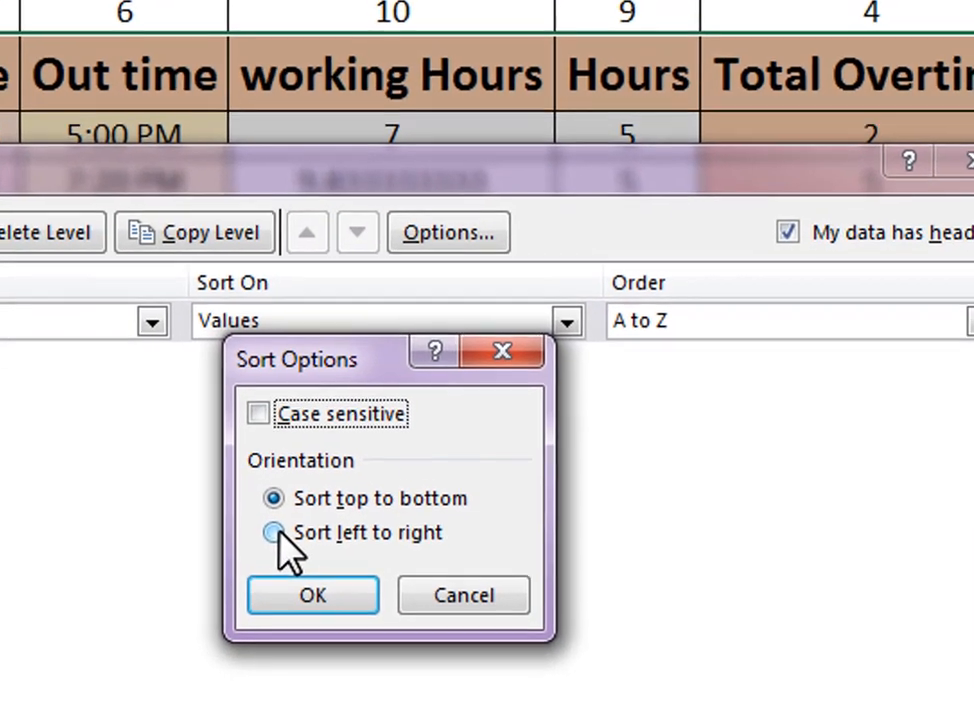
{"action": "left_click", "coordinate": [344, 661]}
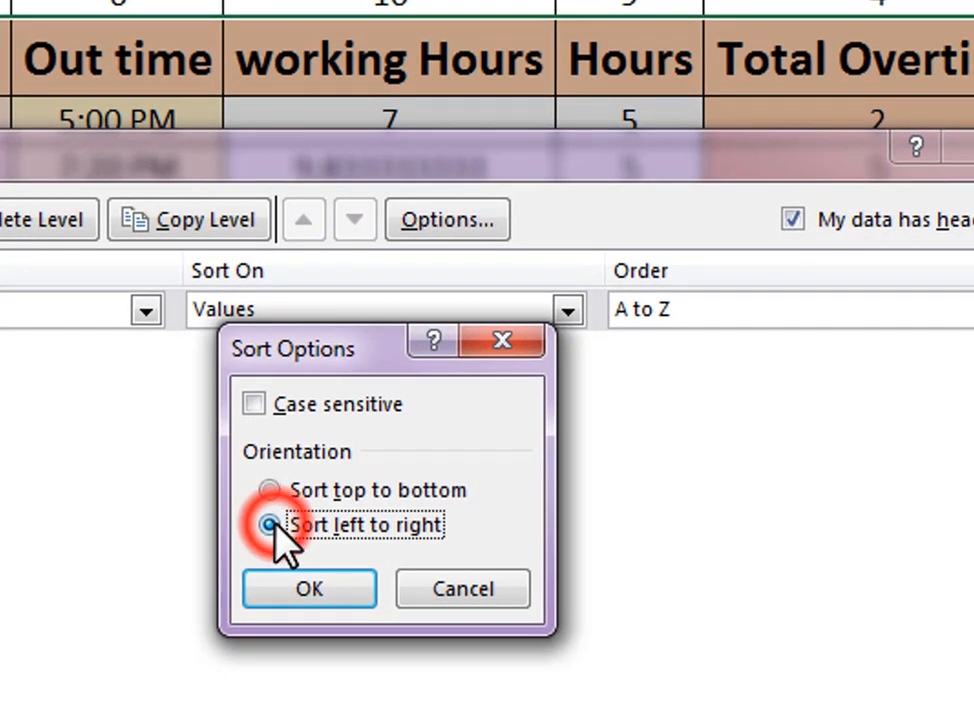
{"action": "left_click", "coordinate": [322, 588]}
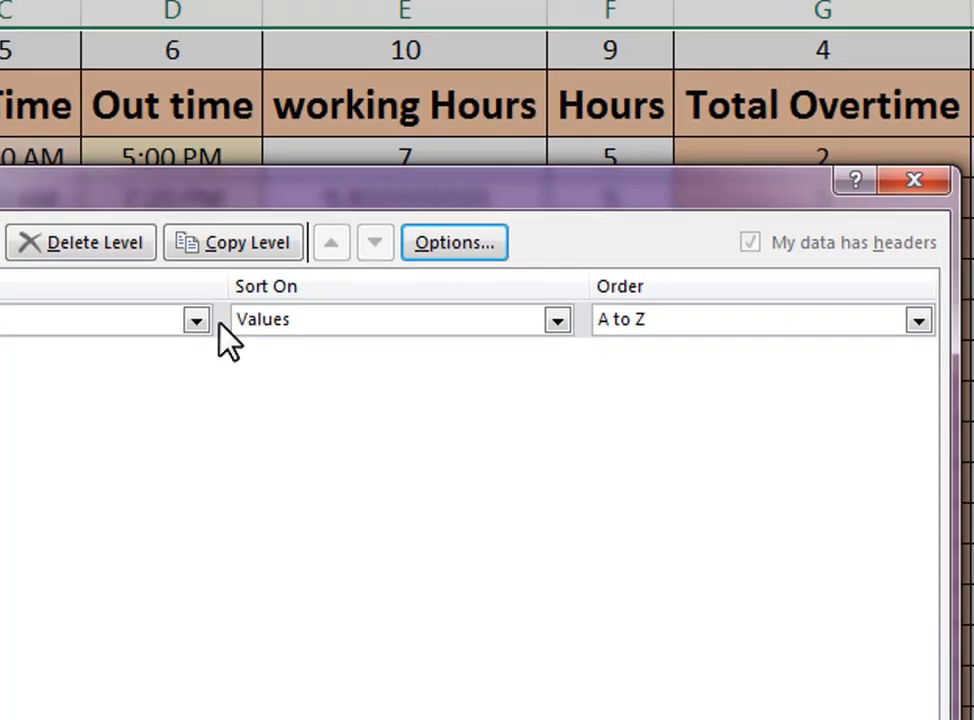
{"action": "left_click", "coordinate": [145, 311]}
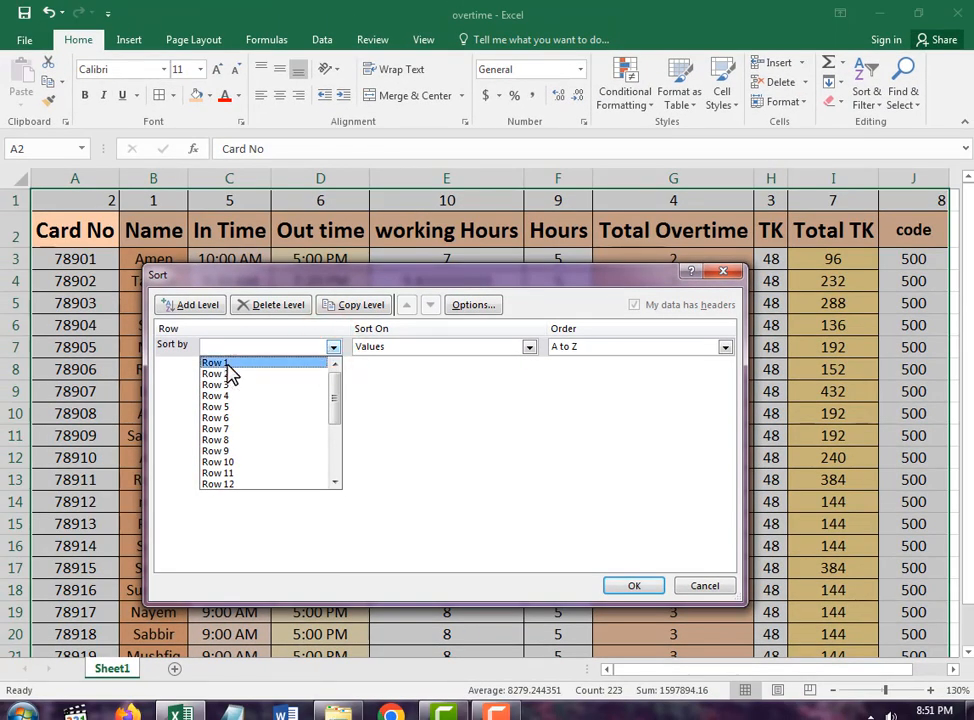
Switch the orientation back to Sort top to bottom and check the available sort columns and Sort On choices.
{"action": "left_click", "coordinate": [474, 306]}
{"action": "left_click", "coordinate": [472, 308]}
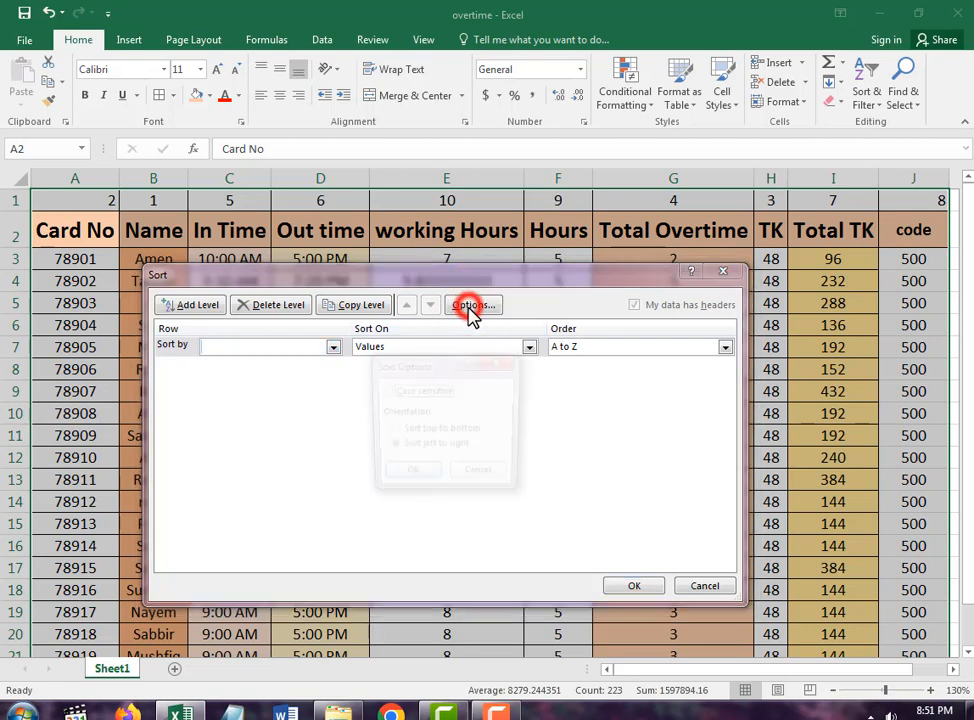
{"action": "left_click", "coordinate": [391, 430]}
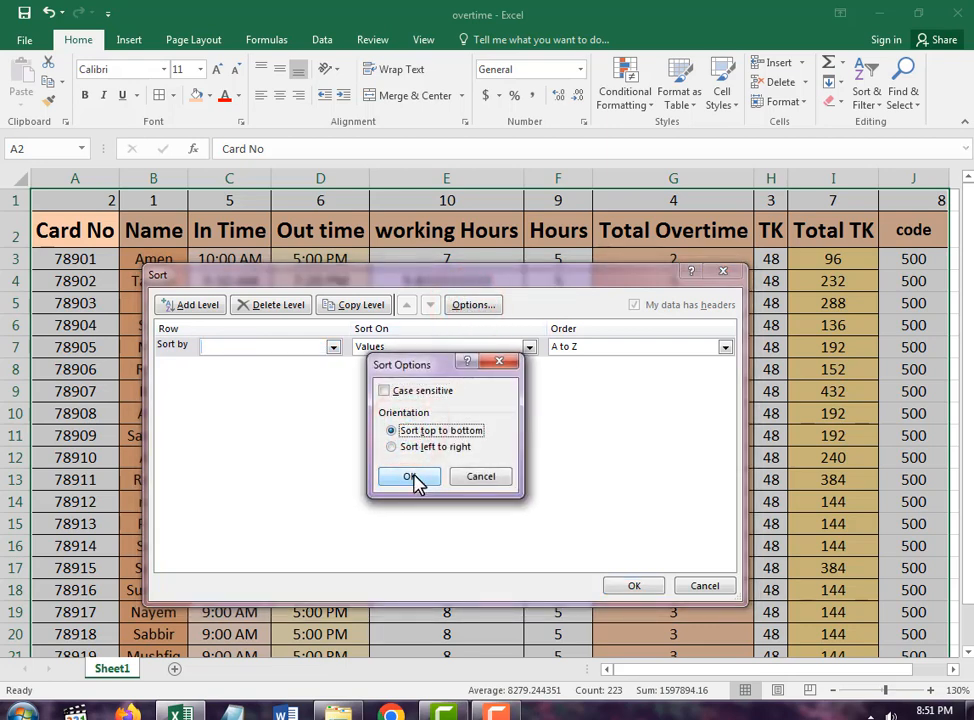
{"action": "left_click", "coordinate": [412, 475]}
{"action": "left_click", "coordinate": [309, 348]}
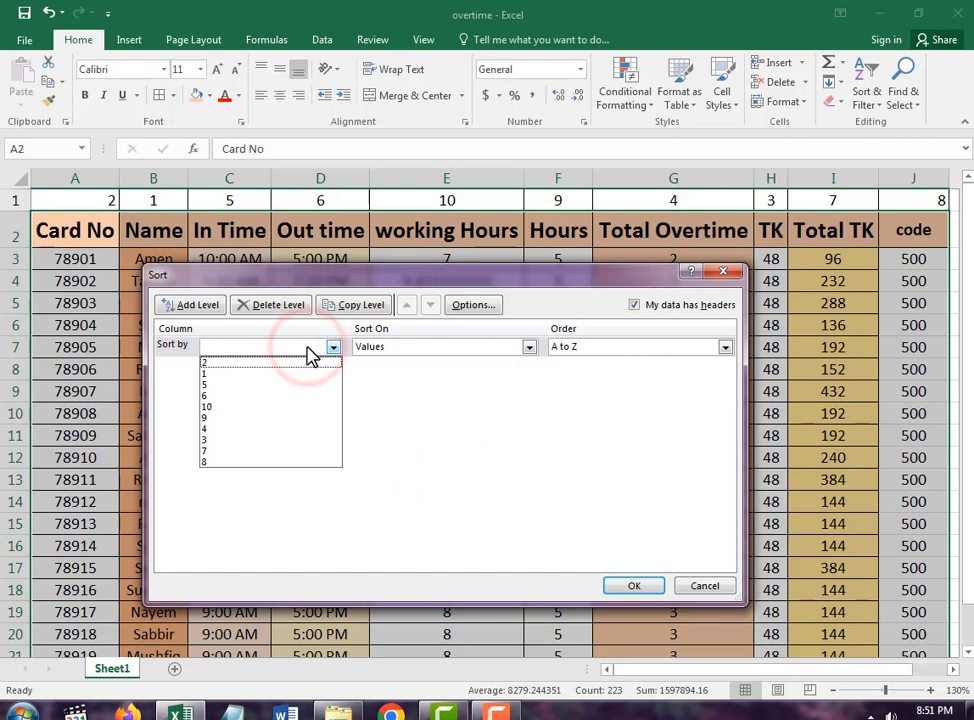
{"action": "left_click", "coordinate": [309, 352]}
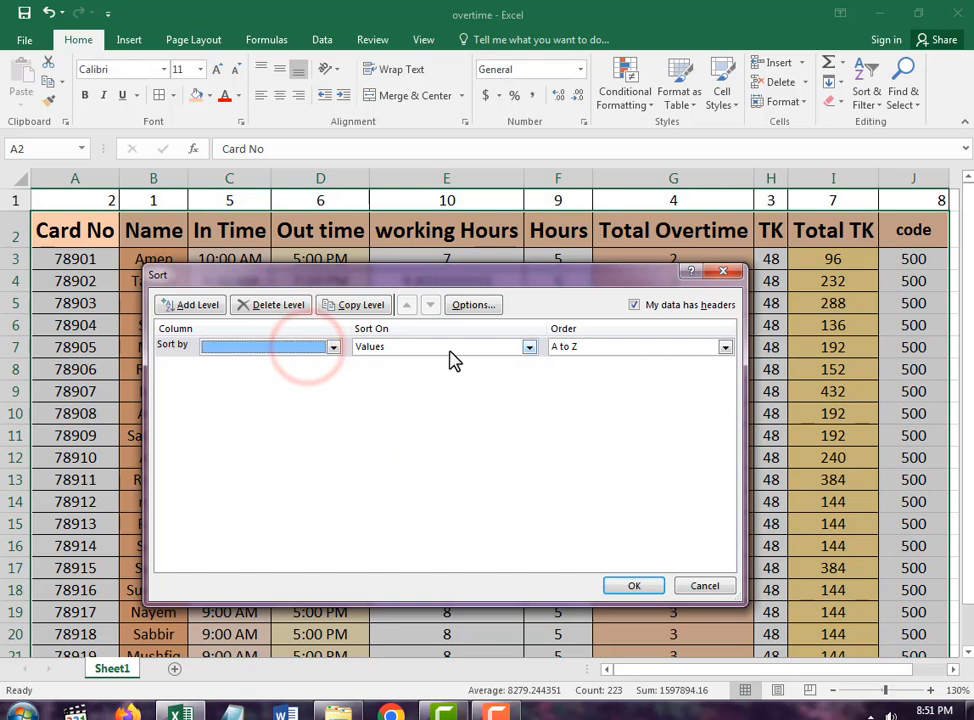
{"action": "left_click", "coordinate": [461, 348]}
{"action": "left_click", "coordinate": [461, 348]}
Set the sort orientation to left to right and define the sort by Row 1 values, Smallest to Largest.
{"action": "left_click", "coordinate": [474, 305]}
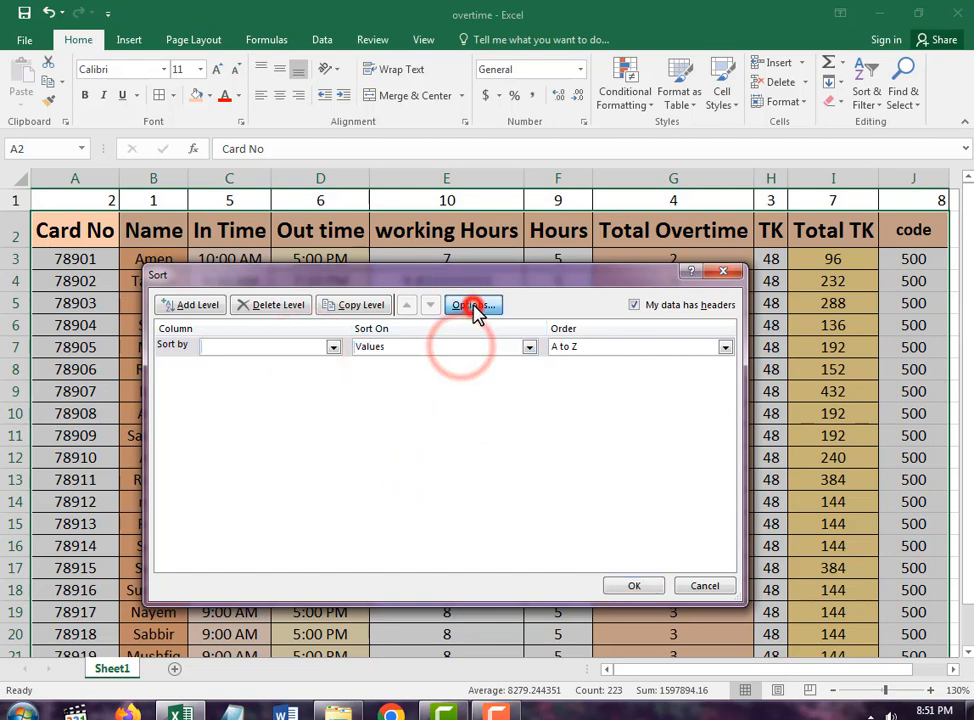
{"action": "left_click", "coordinate": [423, 449]}
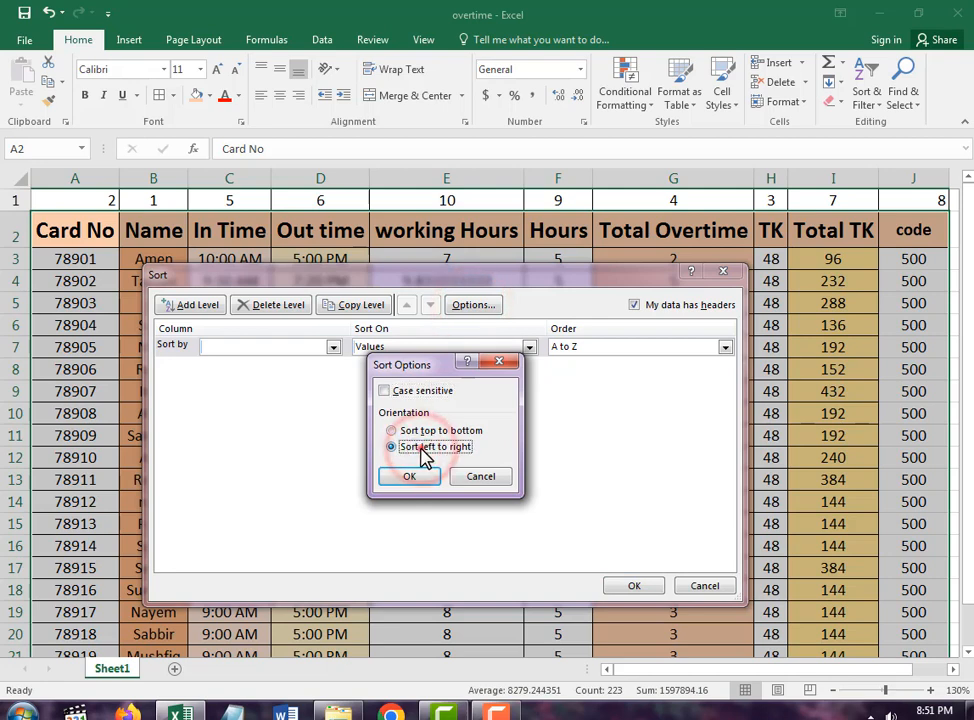
{"action": "left_click", "coordinate": [422, 477]}
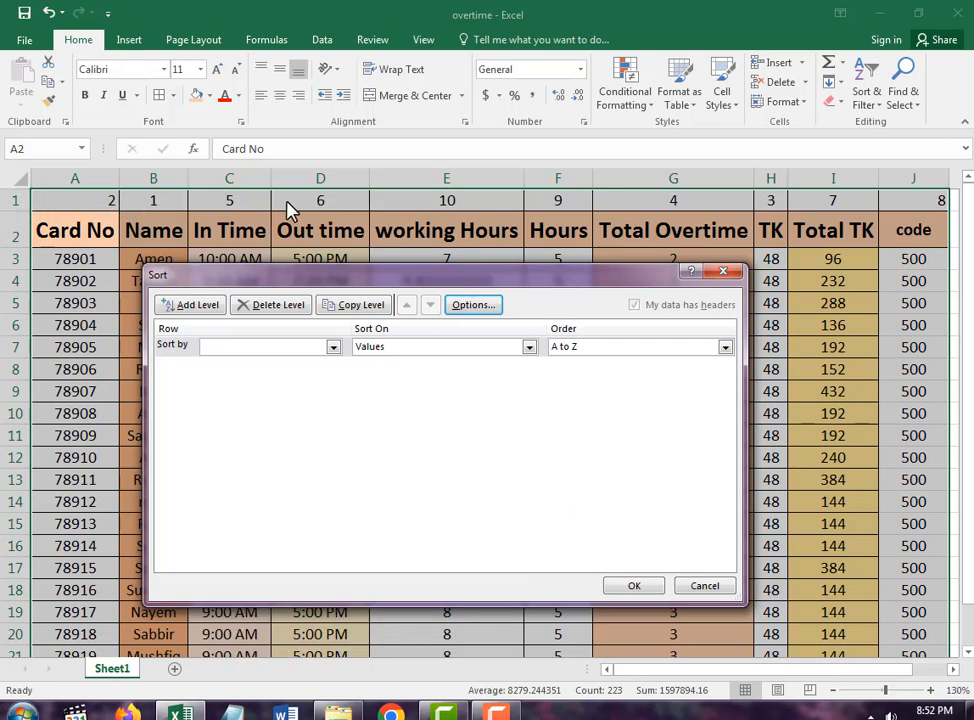
{"action": "left_click", "coordinate": [333, 347]}
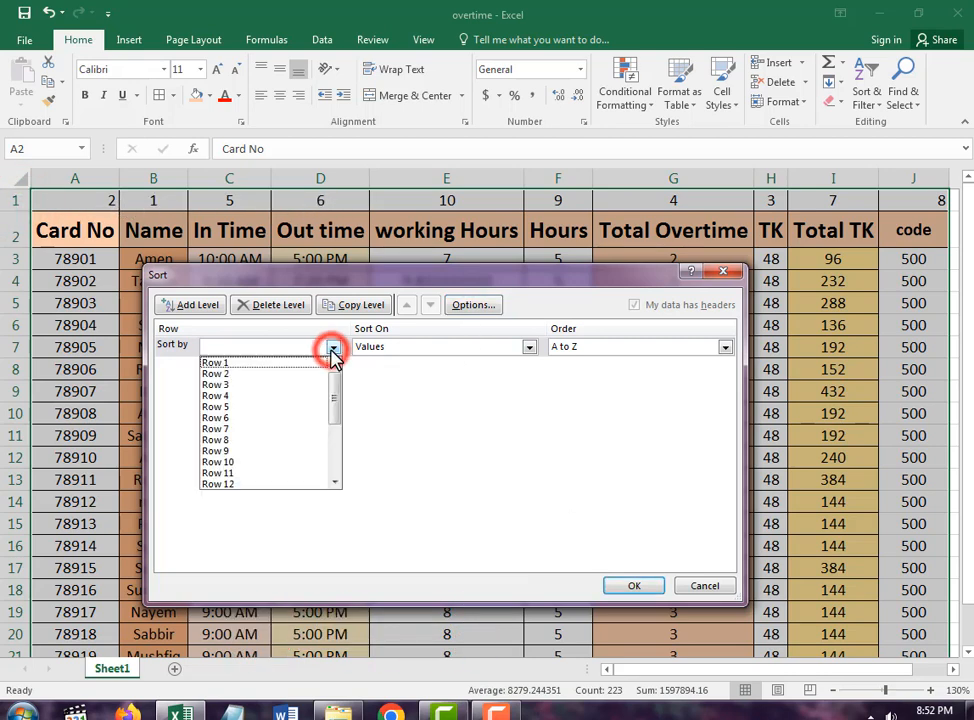
{"action": "left_click", "coordinate": [272, 366]}
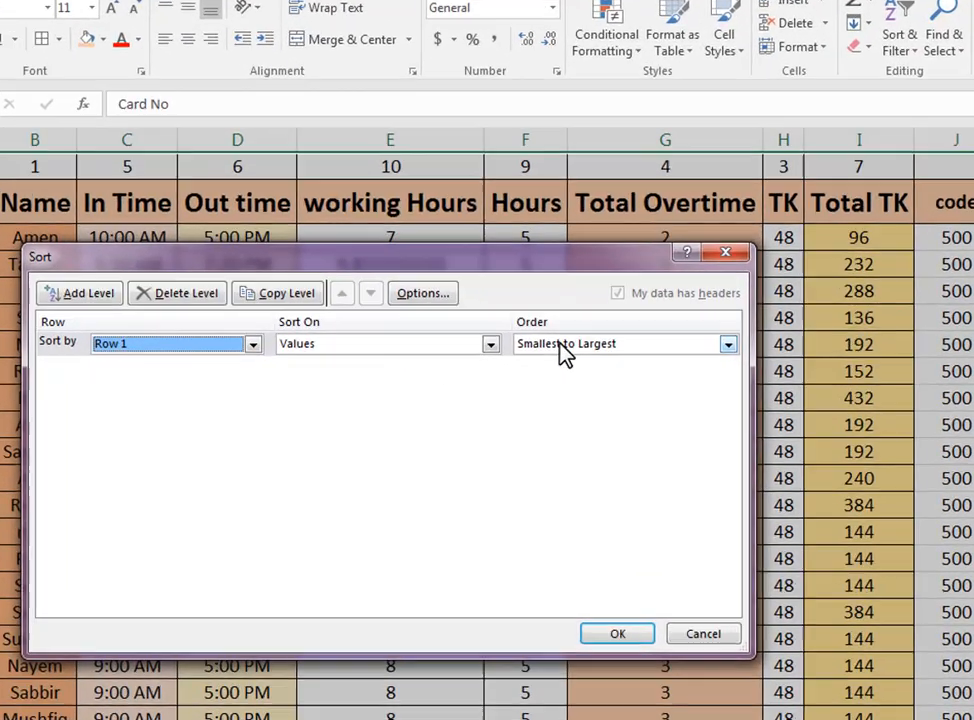
{"action": "left_click", "coordinate": [586, 346]}
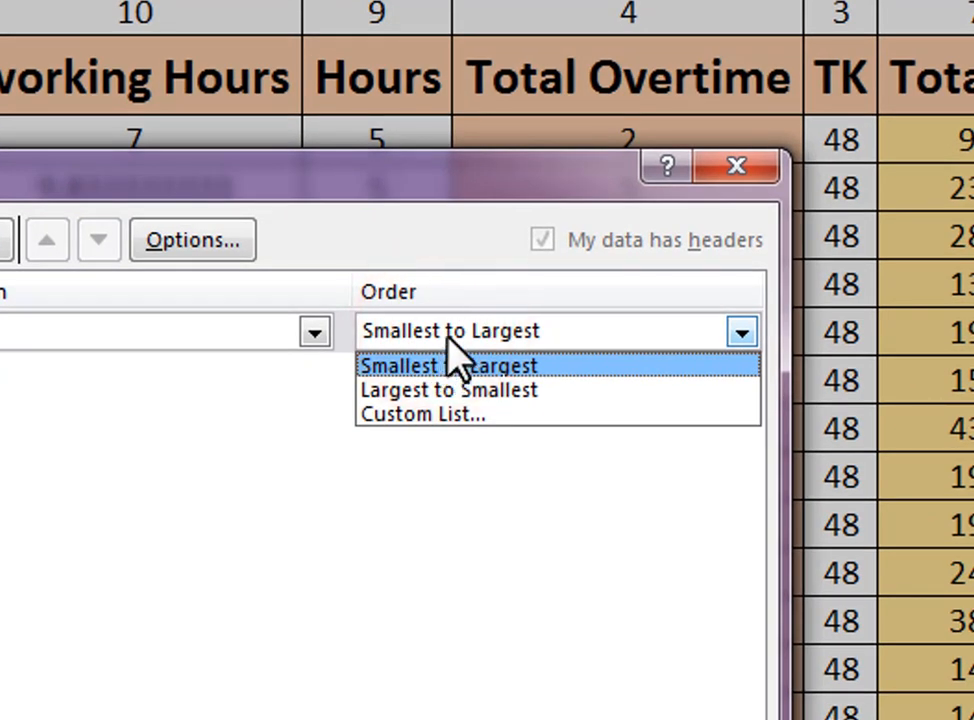
{"action": "left_click", "coordinate": [449, 331]}
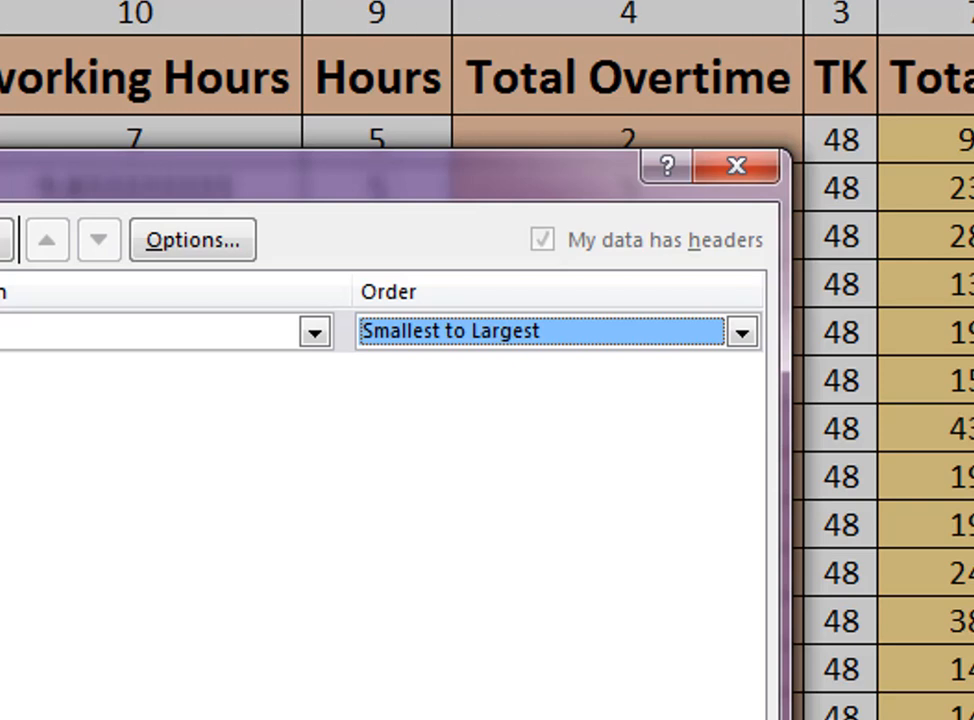
Check the available sort orders, keep Smallest to Largest, and apply the left-to-right sort by Row 1 values.
{"action": "left_click", "coordinate": [430, 328]}
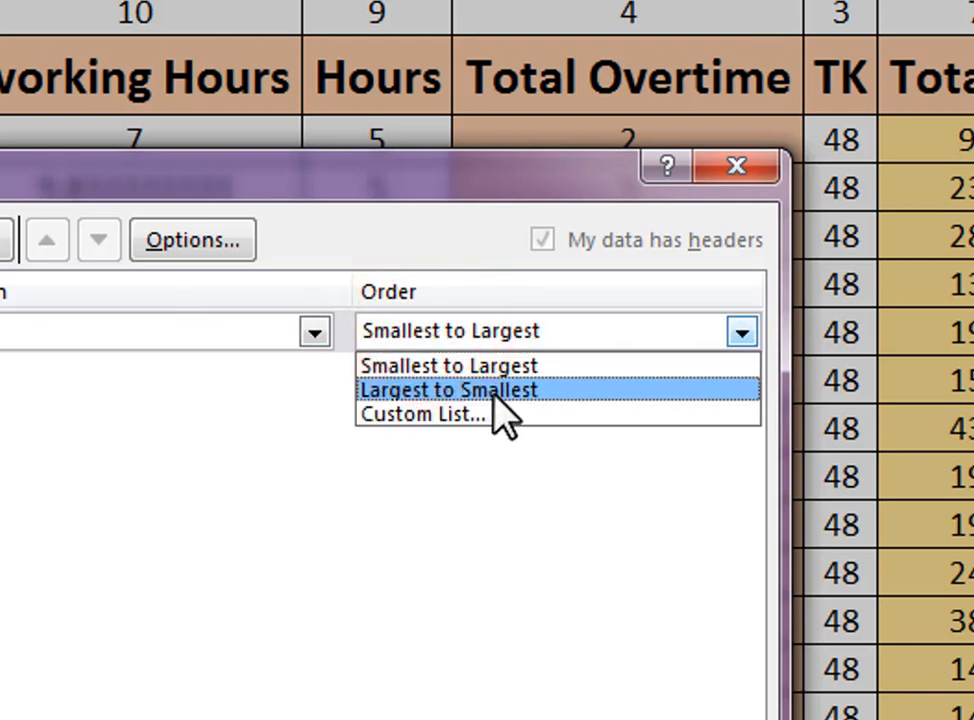
{"action": "left_click", "coordinate": [509, 328]}
{"action": "left_click", "coordinate": [507, 331]}
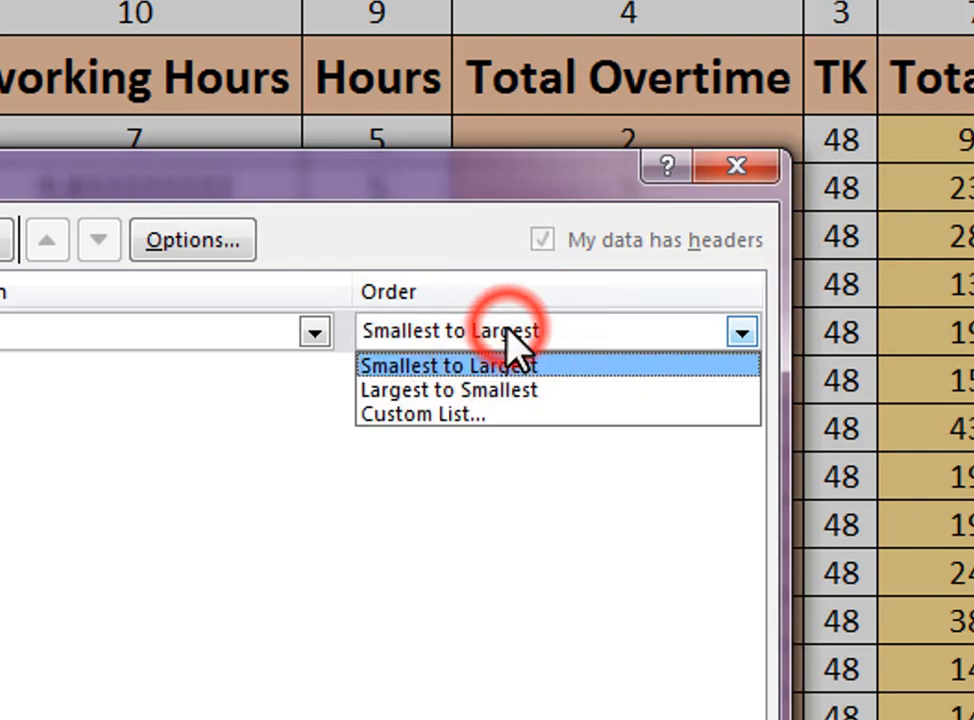
{"action": "left_click", "coordinate": [507, 331]}
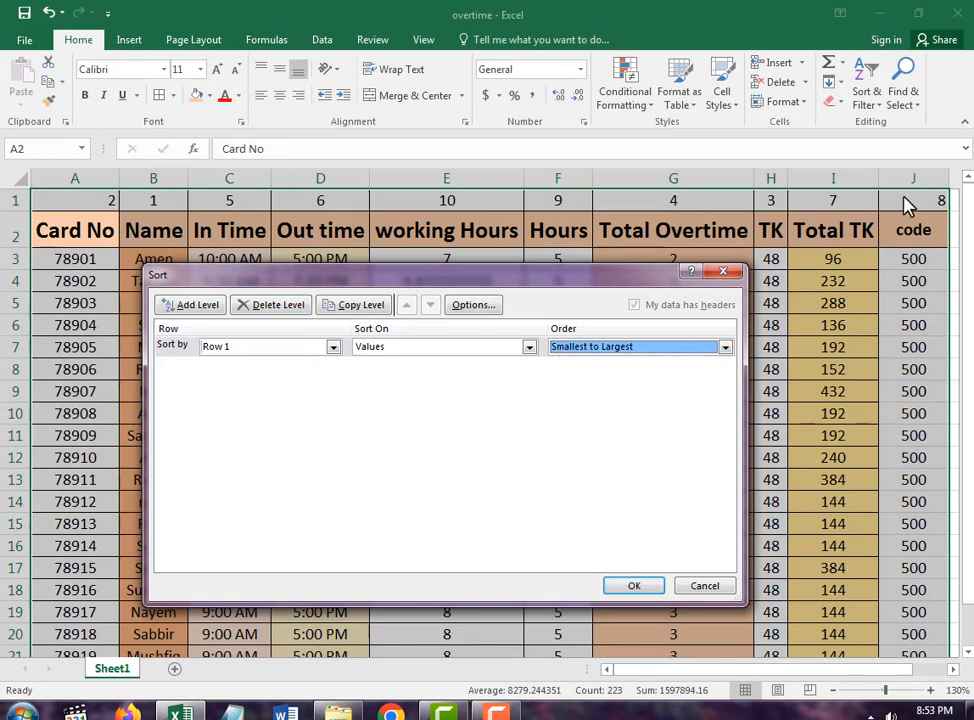
{"action": "left_click", "coordinate": [631, 585]}
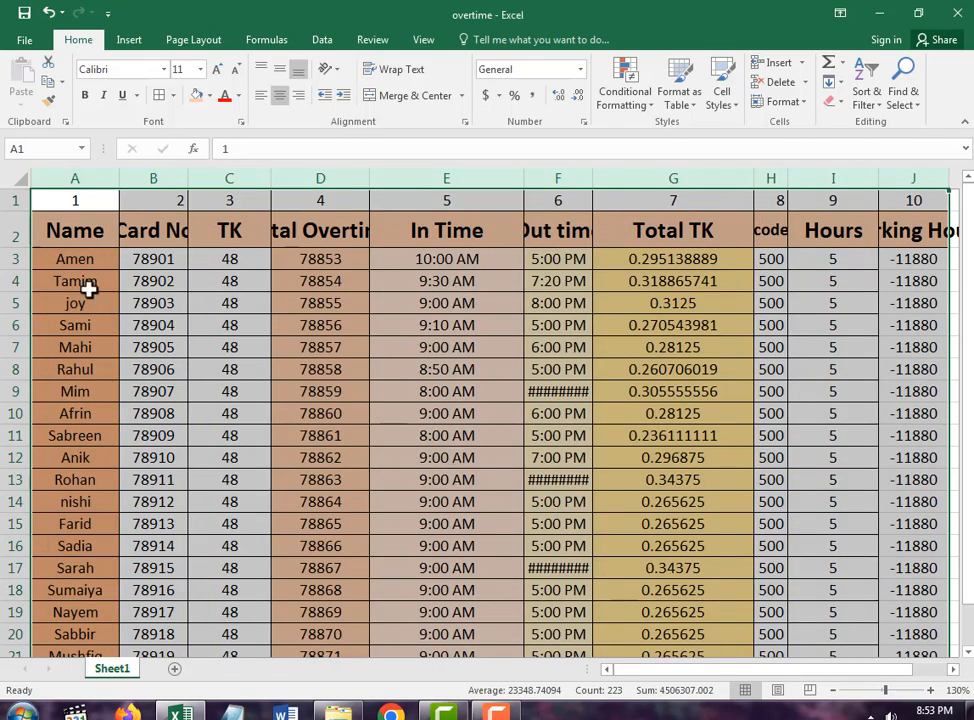
Auto-fit the widths of columns A through J, and undo both the width change and the column sort.
{"action": "left_click_drag", "start_coordinate": [95, 176], "coordinate": [939, 170]}
{"action": "double_click", "coordinate": [949, 178]}
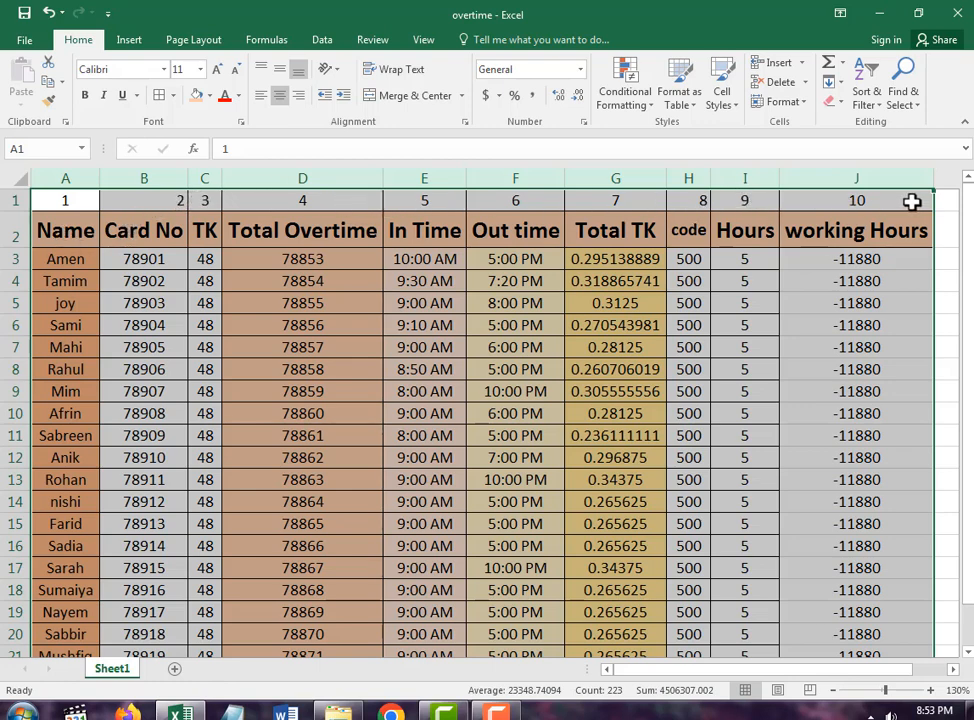
{"action": "key", "text": "ctrl+z"}
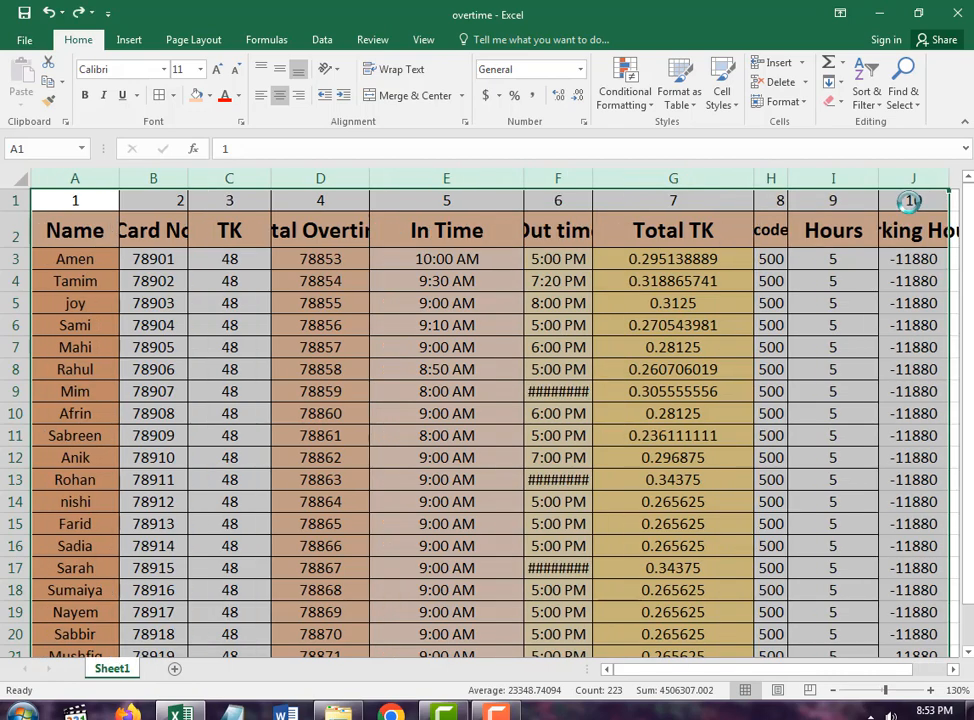
{"action": "key", "text": "ctrl+z"}
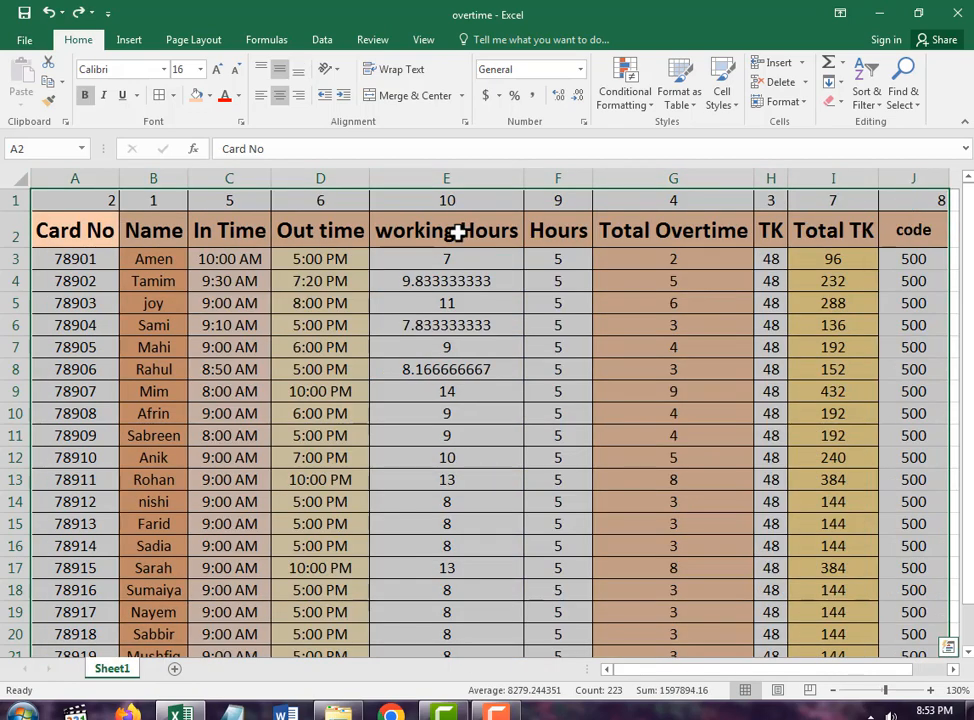
Start a custom sort on the selected columns again and open its orientation options.
{"action": "left_click", "coordinate": [869, 103]}
{"action": "left_click", "coordinate": [870, 166]}
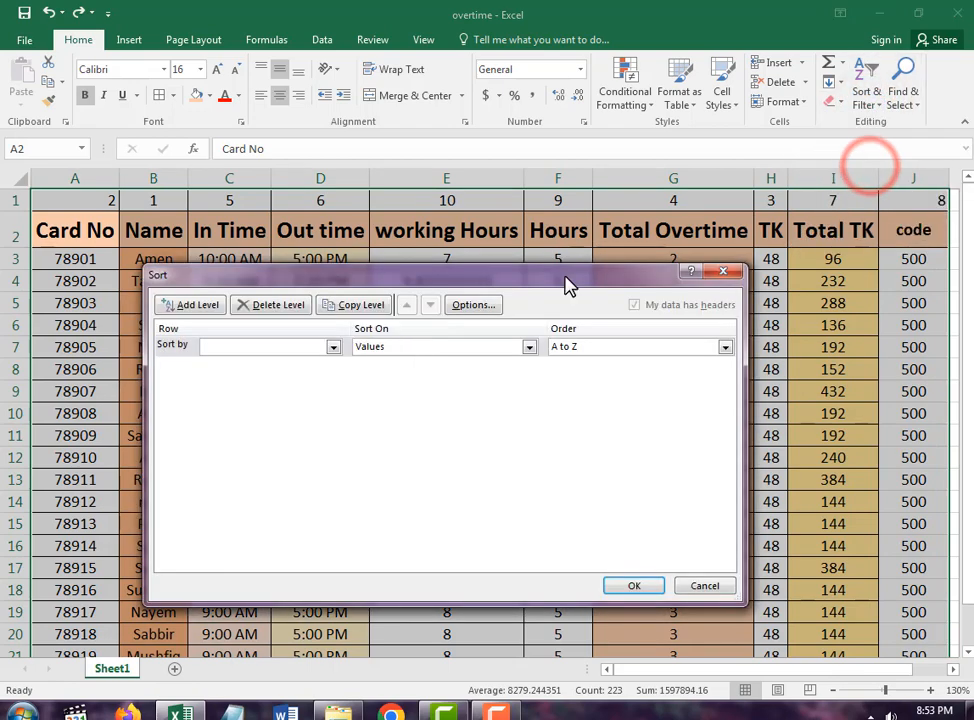
{"action": "left_click", "coordinate": [494, 308]}
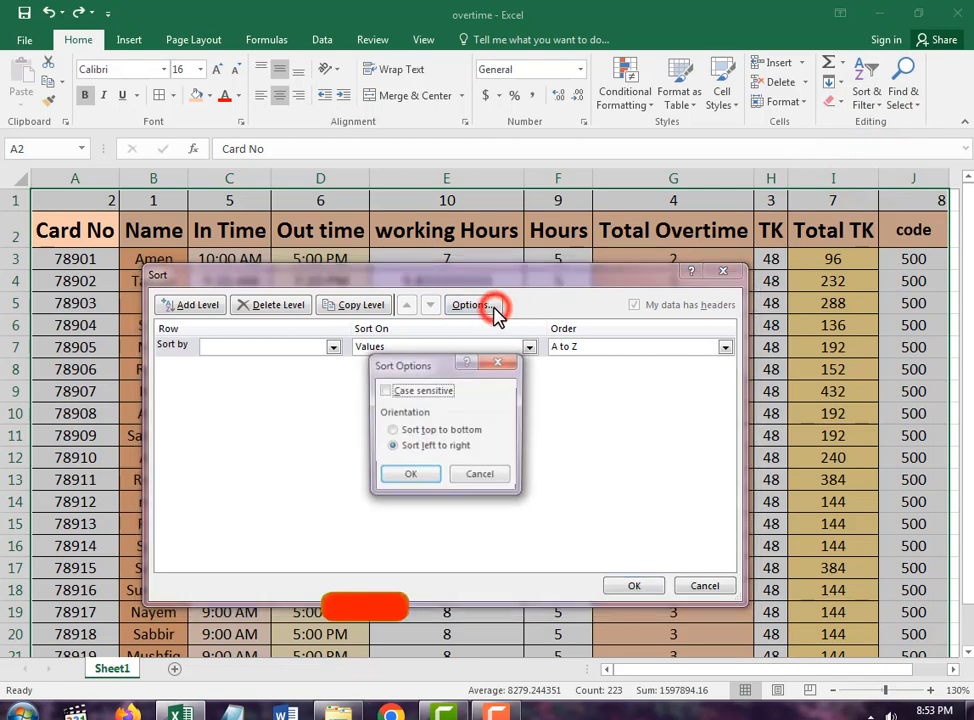